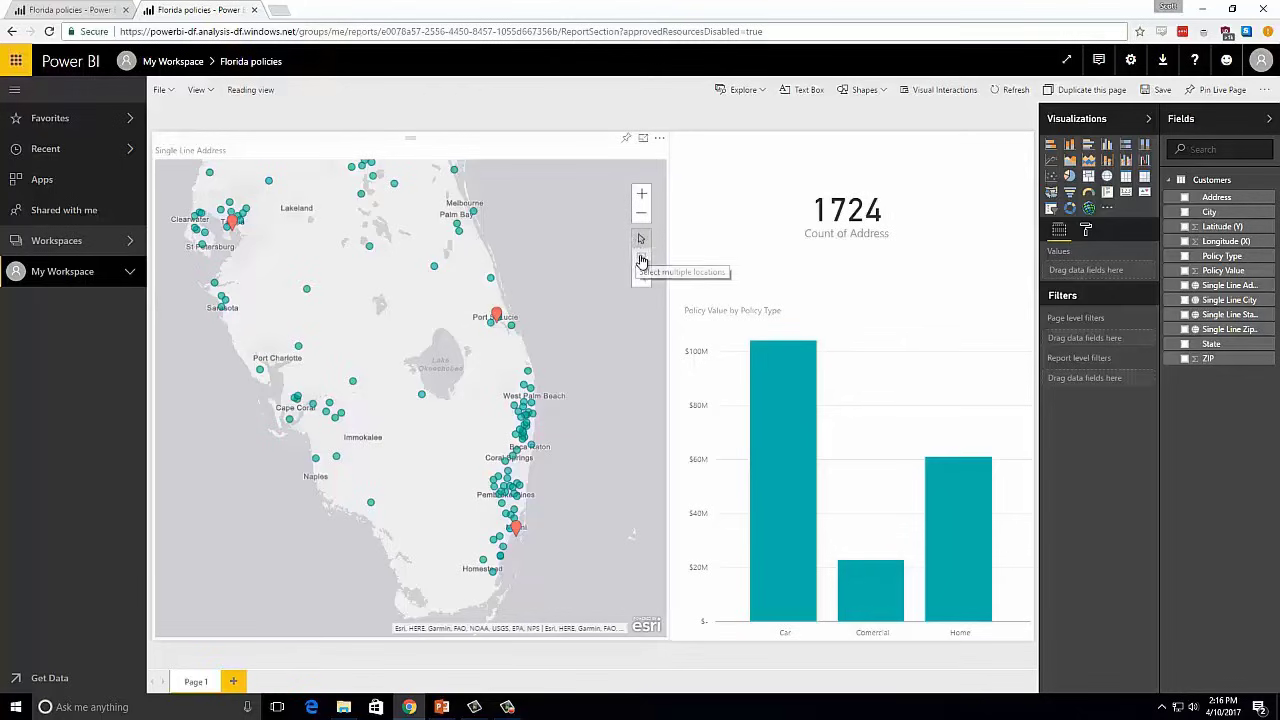
# - Box-select the policy locations around West Palm Beach and then those east of Cape Coral, then clear the map selection
pyautogui.click(641, 262)
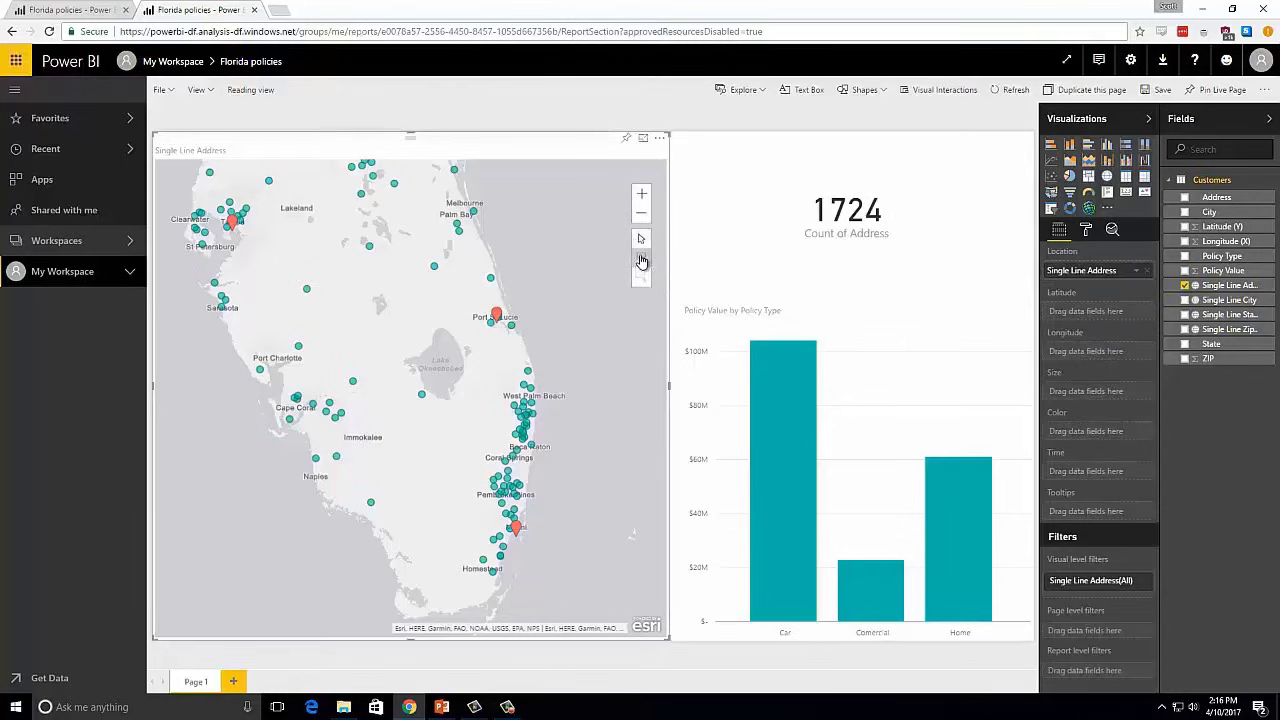
pyautogui.click(641, 262)
pyautogui.moveTo(500, 358); pyautogui.dragTo(546, 412)
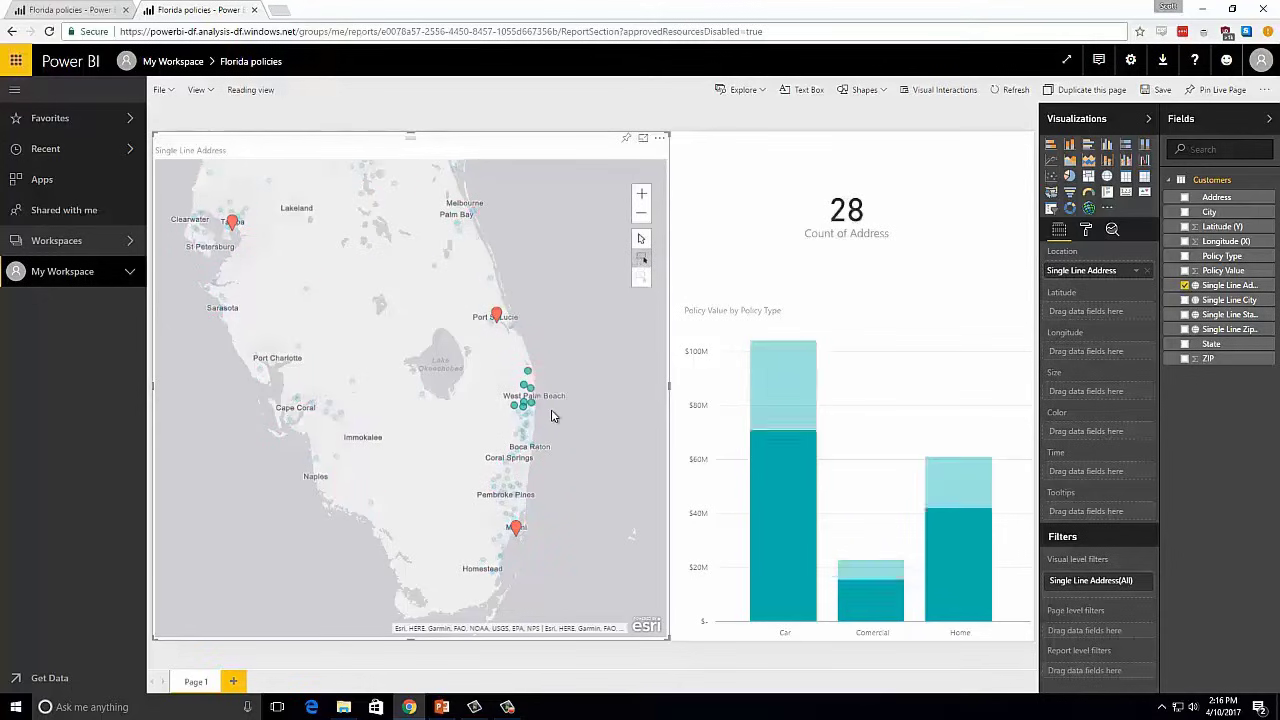
pyautogui.moveTo(310, 389); pyautogui.dragTo(360, 452)
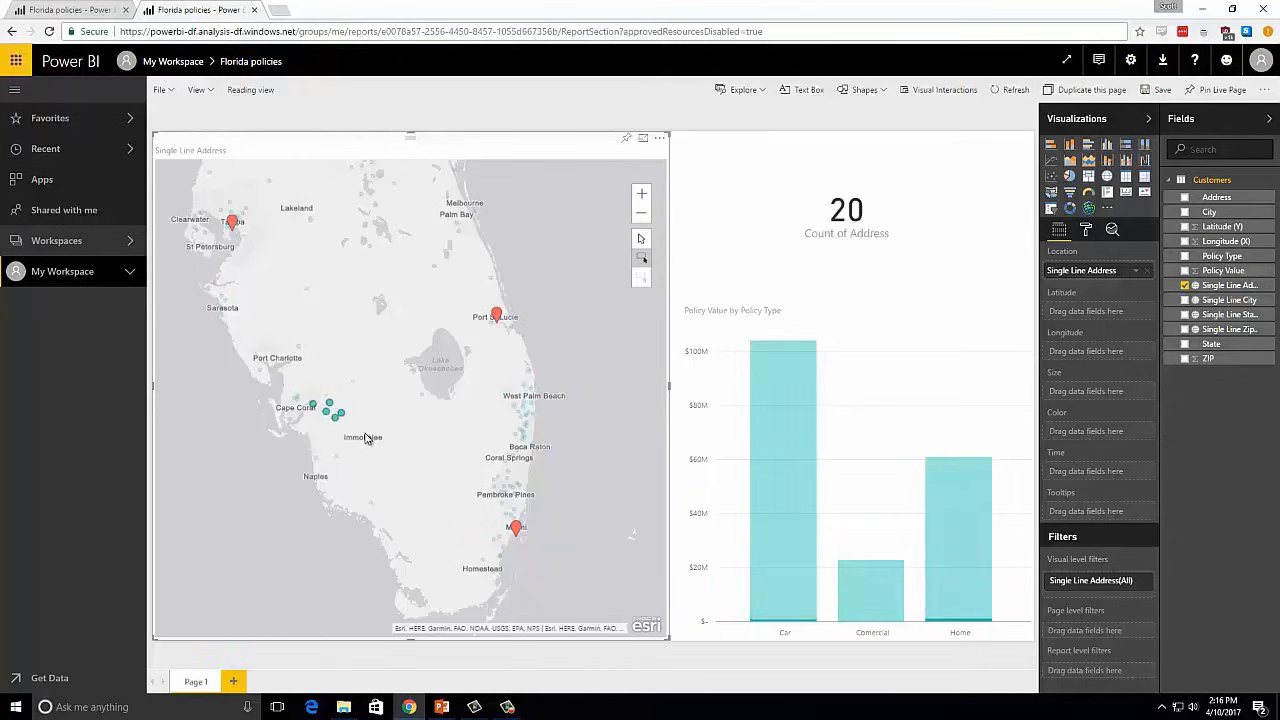
pyautogui.click(642, 280)
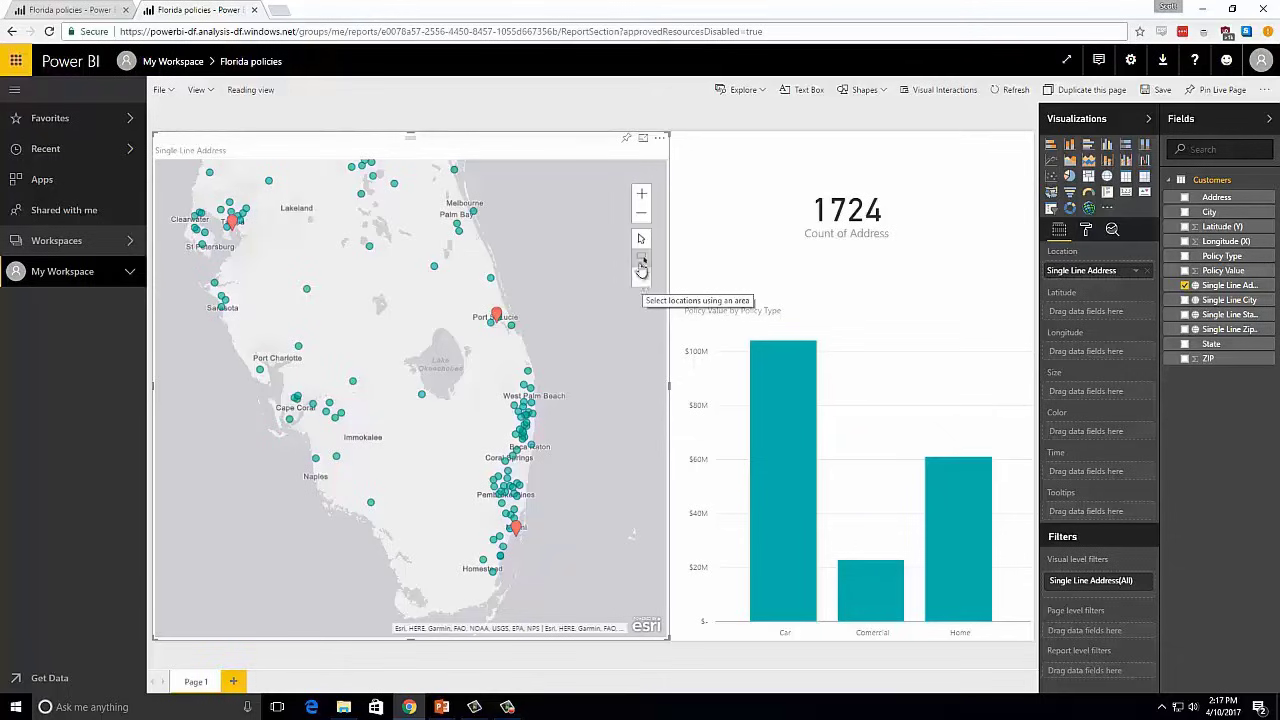
# - Open the map for editing and select the Tampa, Port St. Lucie and Miami pins as drive time starting locations
pyautogui.click(659, 139)
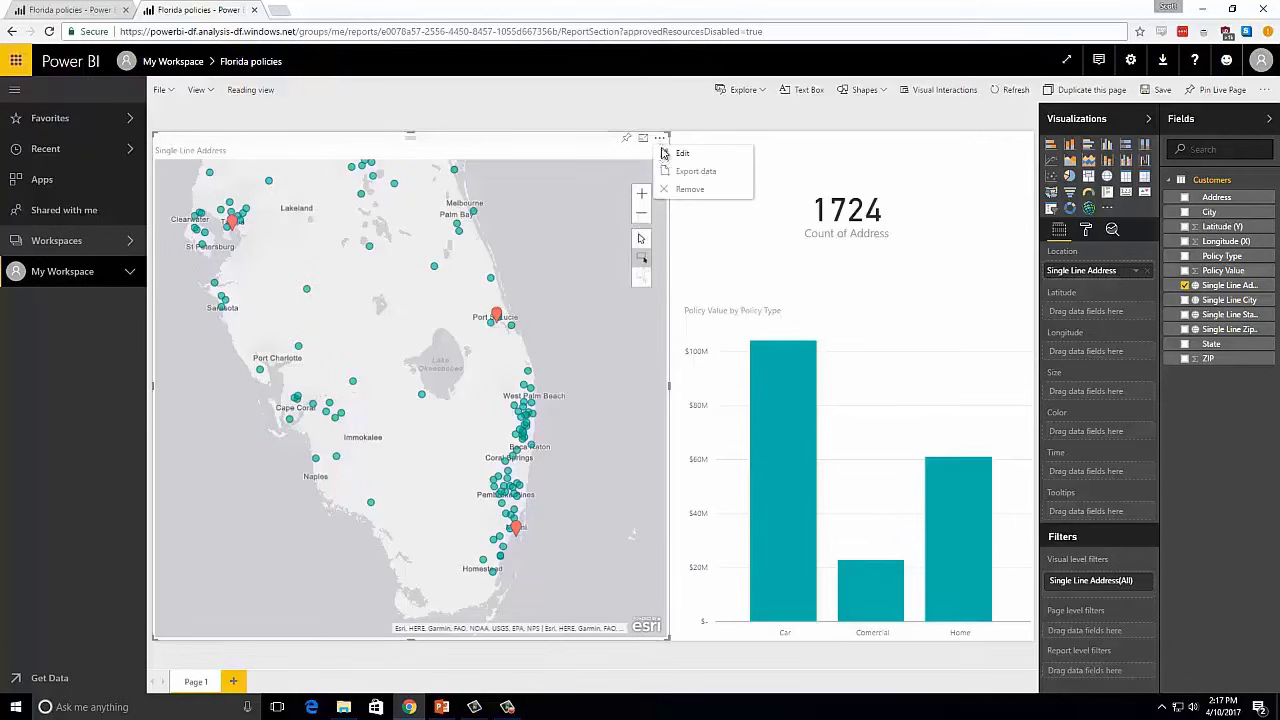
pyautogui.click(662, 153)
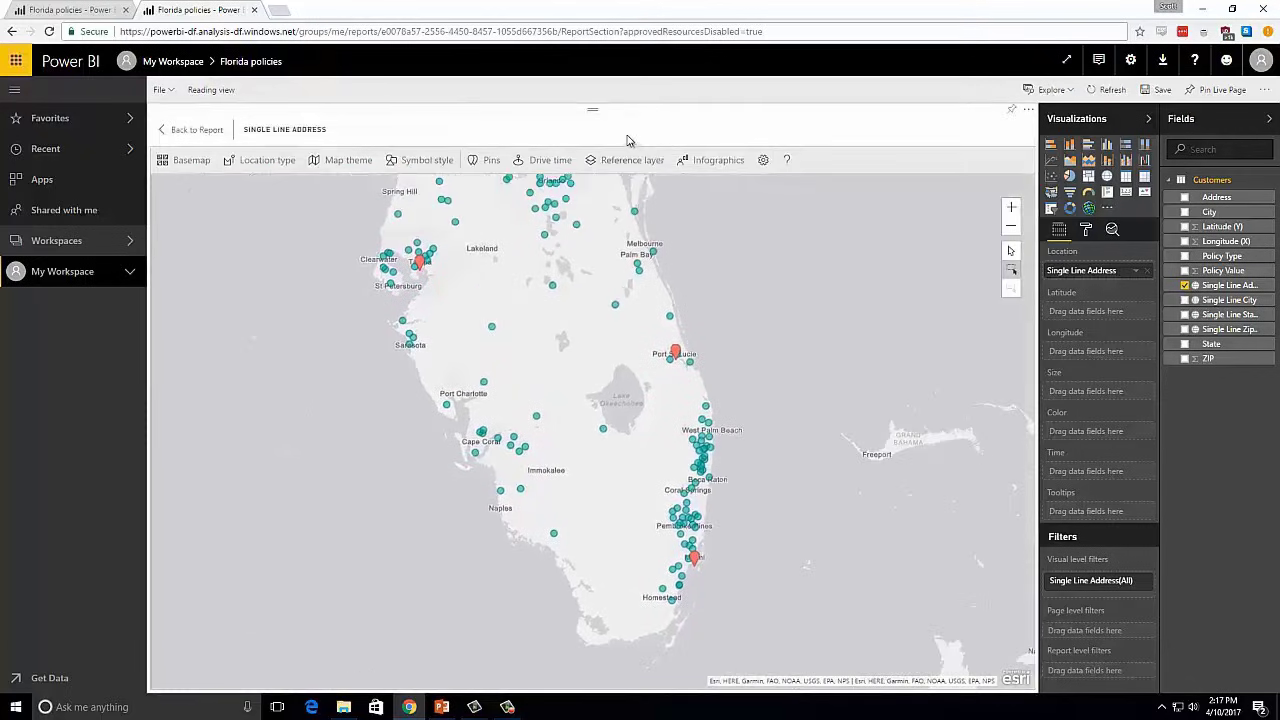
pyautogui.click(556, 162)
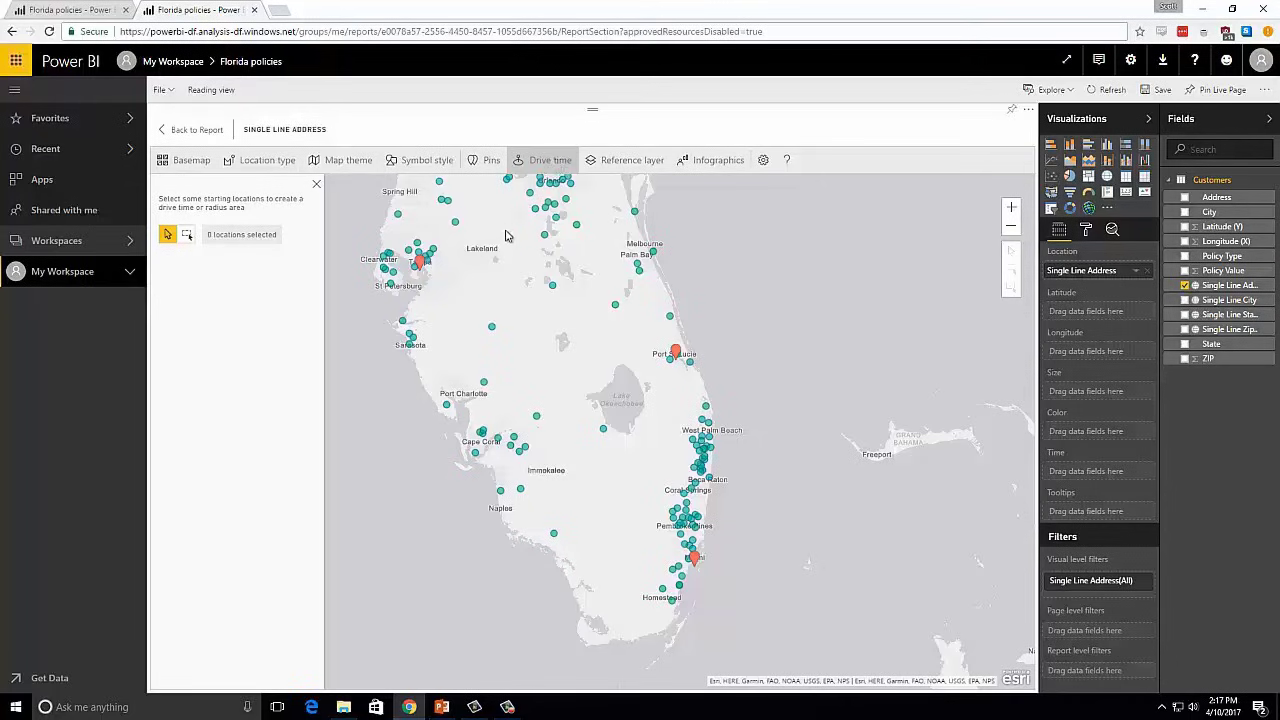
pyautogui.click(420, 264)
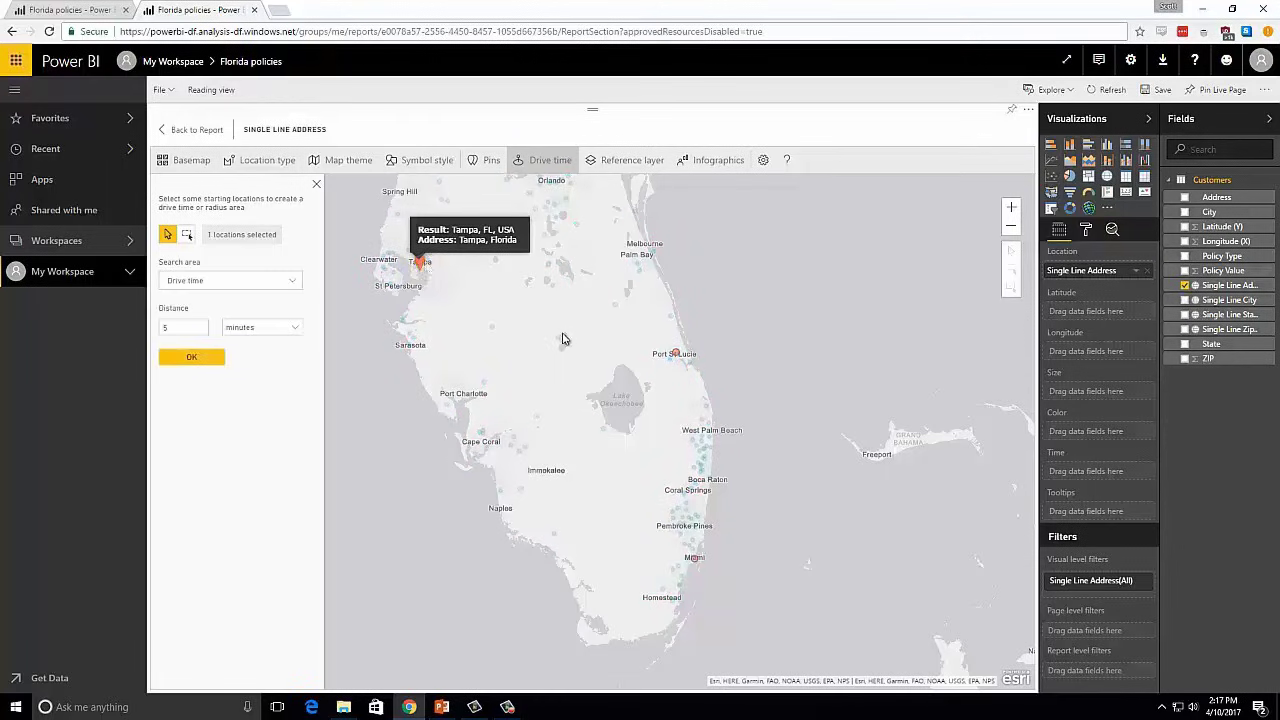
pyautogui.click(677, 357)
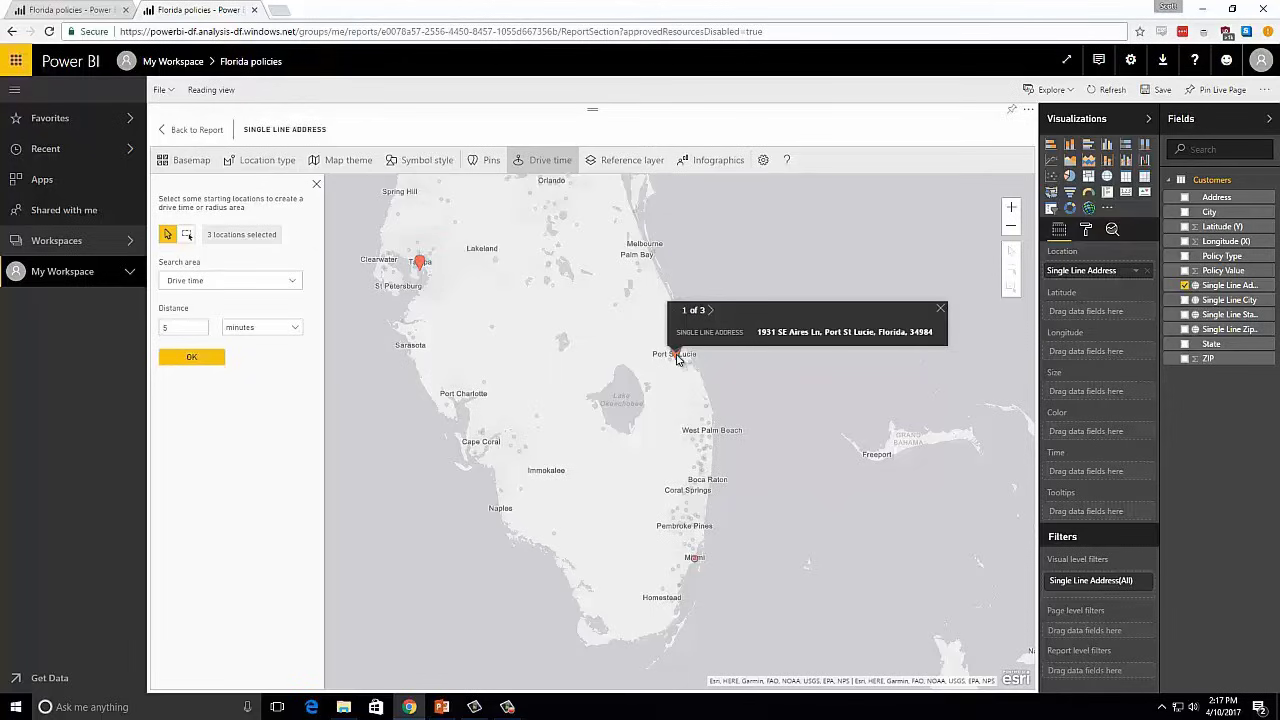
pyautogui.click(695, 561)
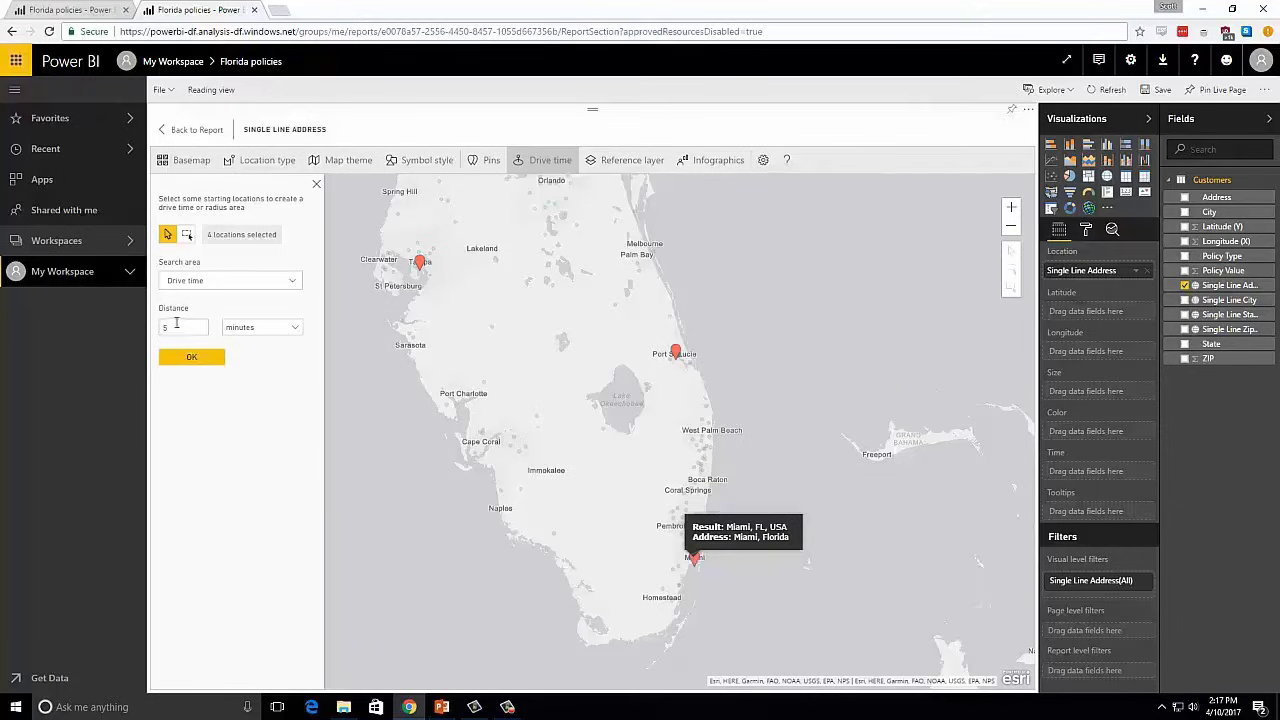
# - Generate 60-minute drive time areas around the Tampa, Port St. Lucie and Miami pins and return to the report
pyautogui.doubleClick(176, 327)
pyautogui.write('60')
pyautogui.click(178, 358)
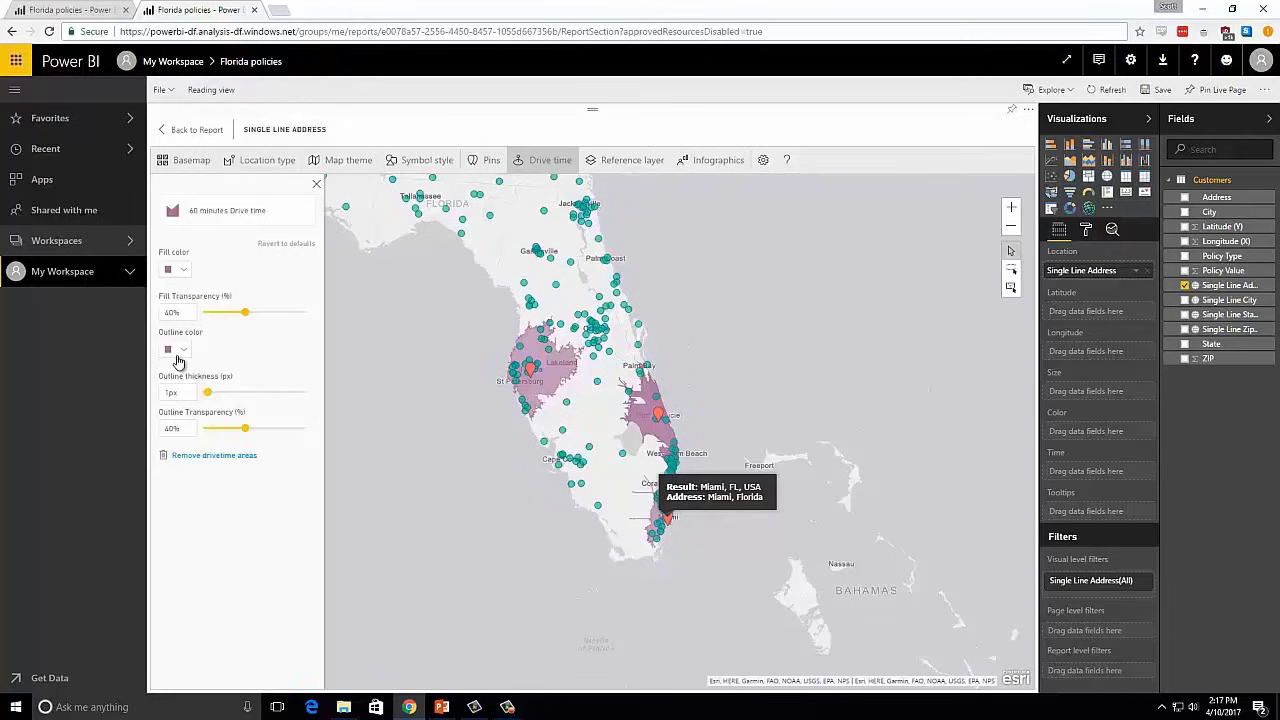
pyautogui.scroll(2, 427, 447)
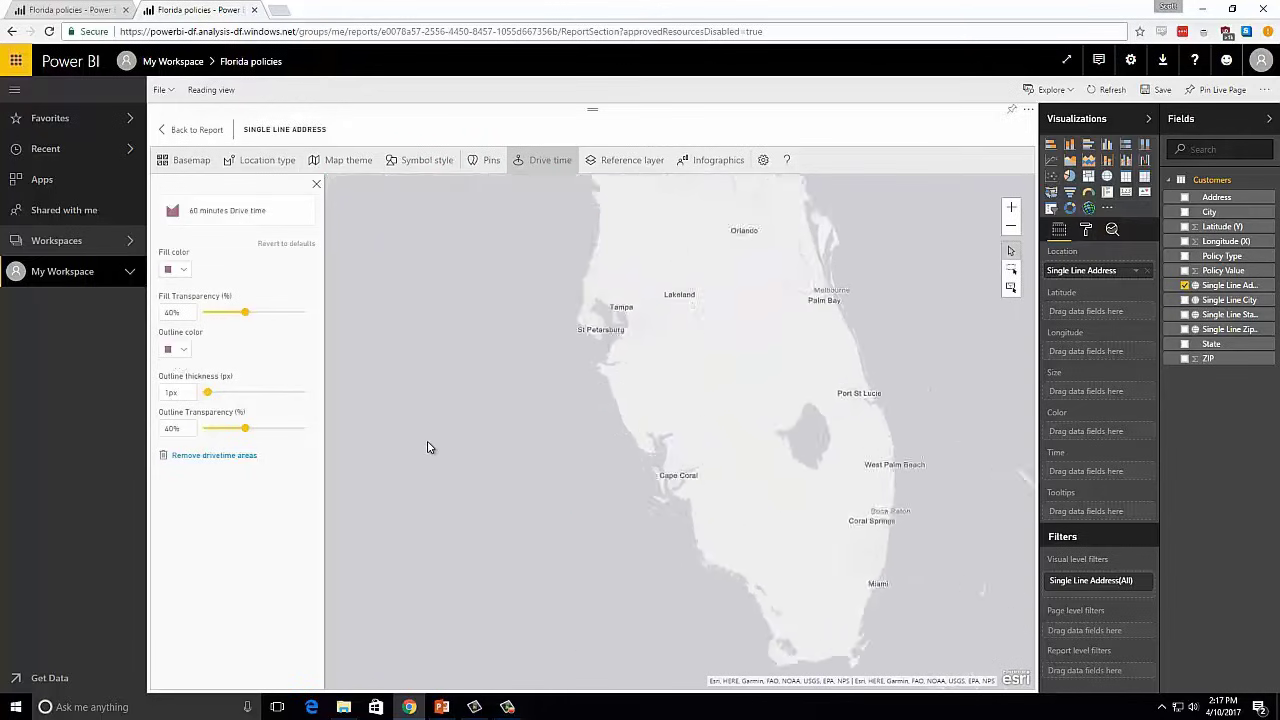
pyautogui.moveTo(466, 443); pyautogui.dragTo(414, 434)
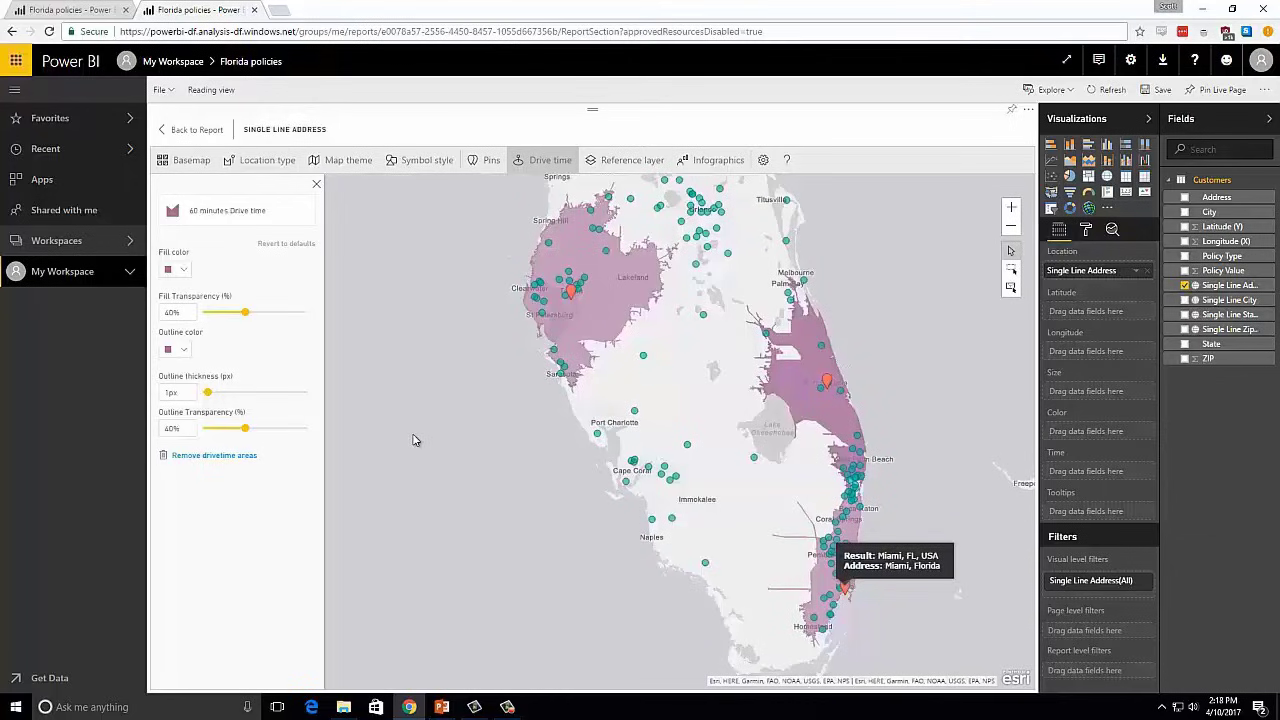
pyautogui.click(193, 130)
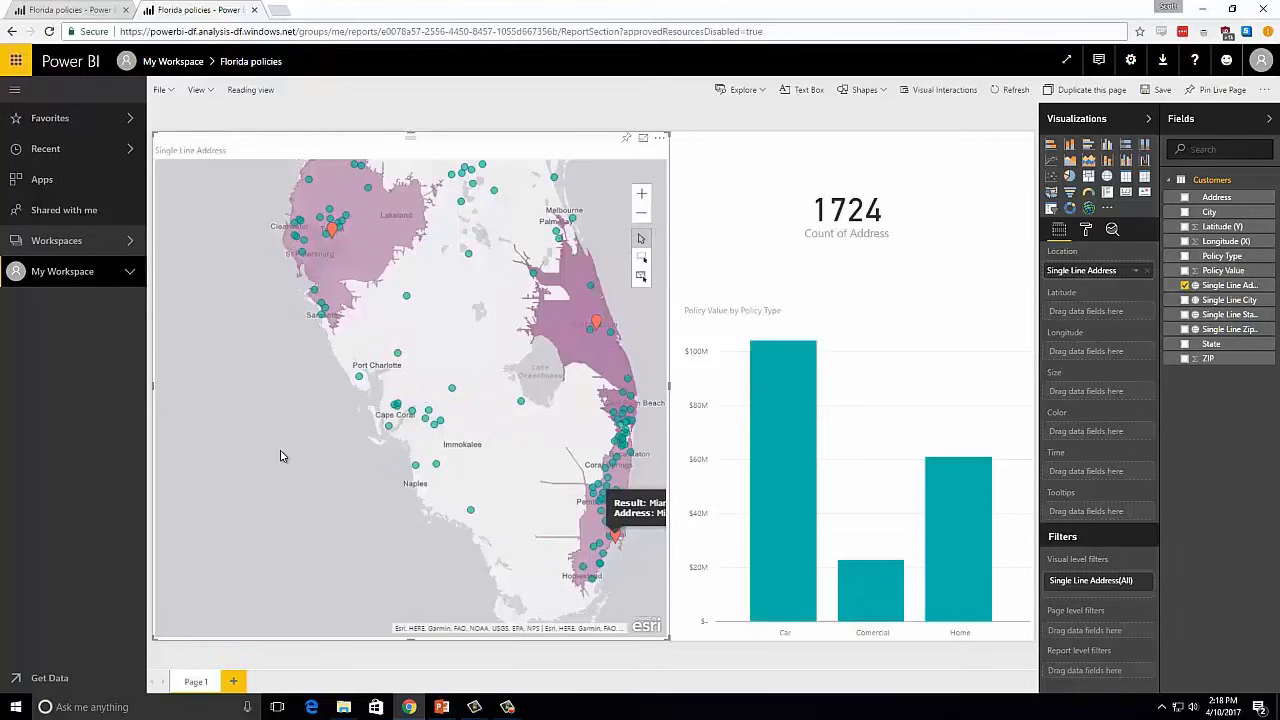
# - Select the policies inside the Tampa, Port St. Lucie and Miami drive time areas one after another, then clear the selection
pyautogui.click(641, 278)
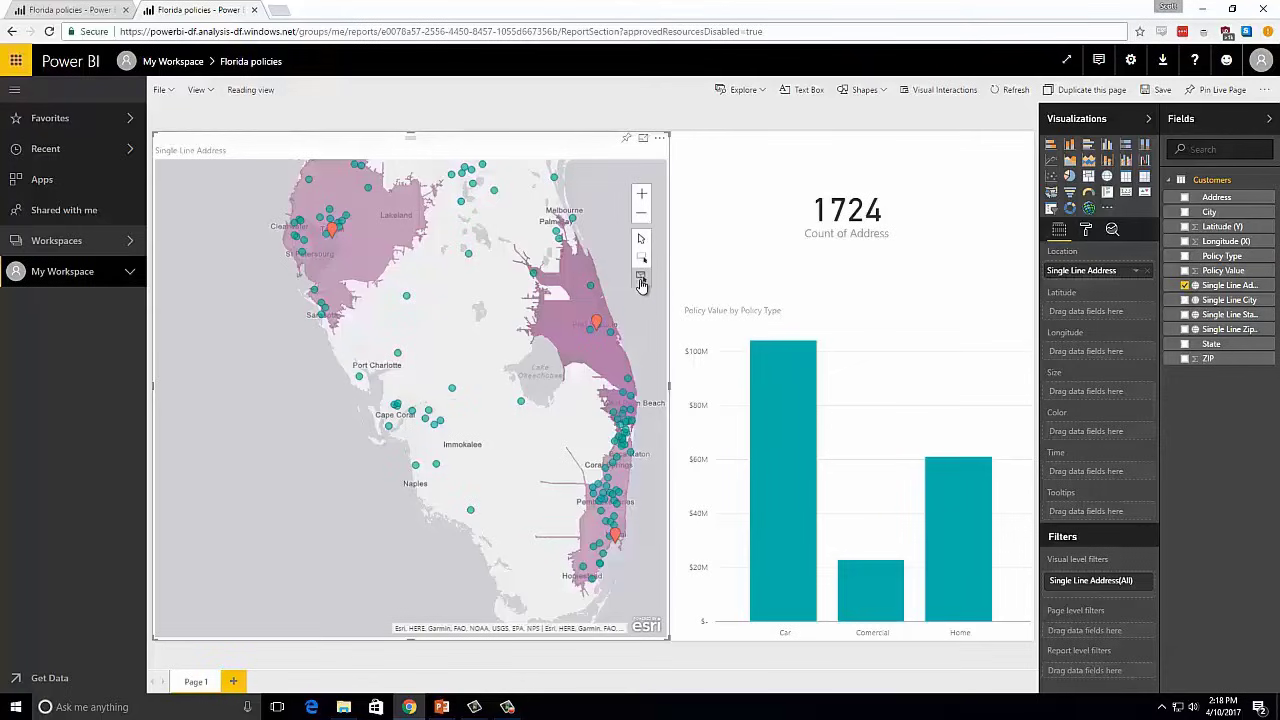
pyautogui.click(384, 230)
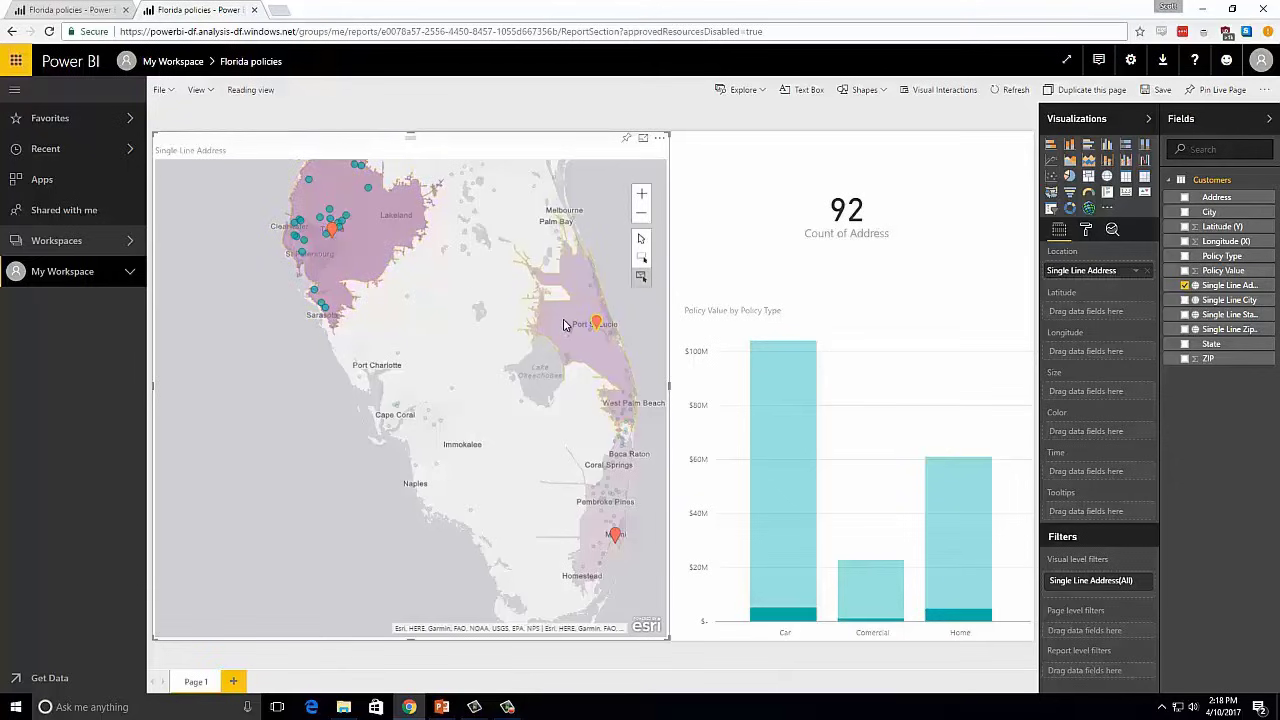
pyautogui.click(563, 324)
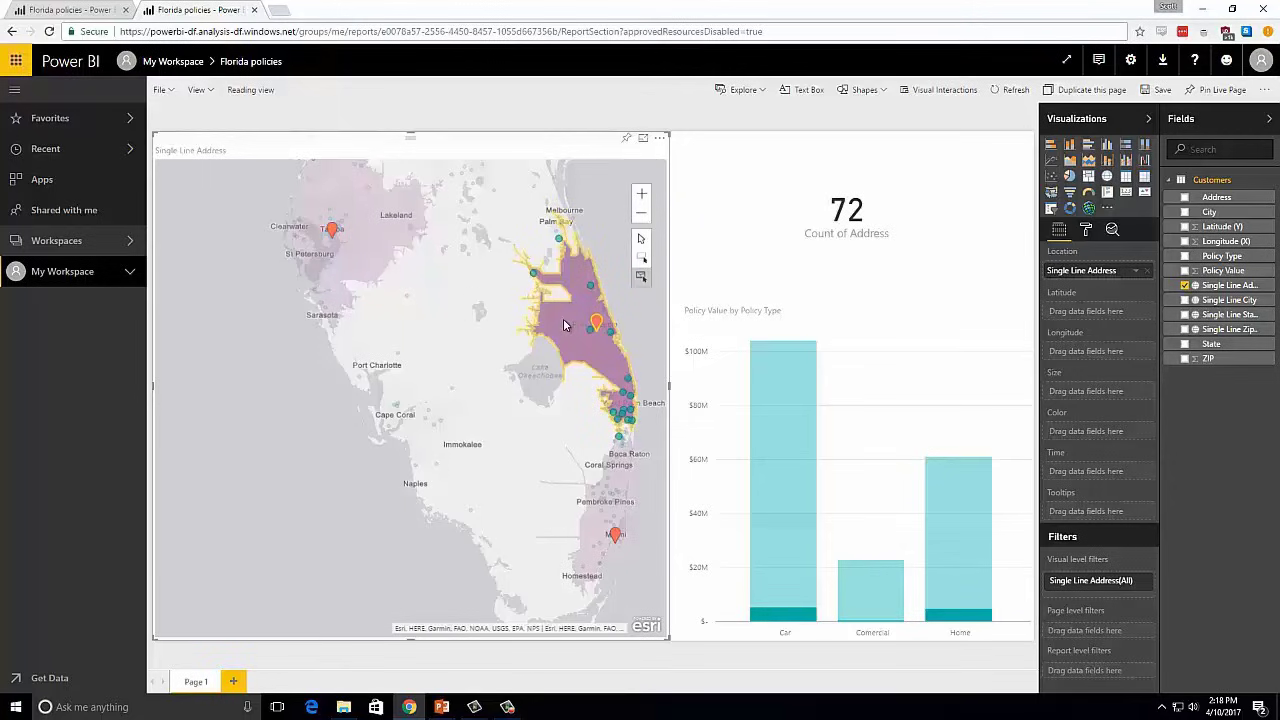
pyautogui.click(587, 531)
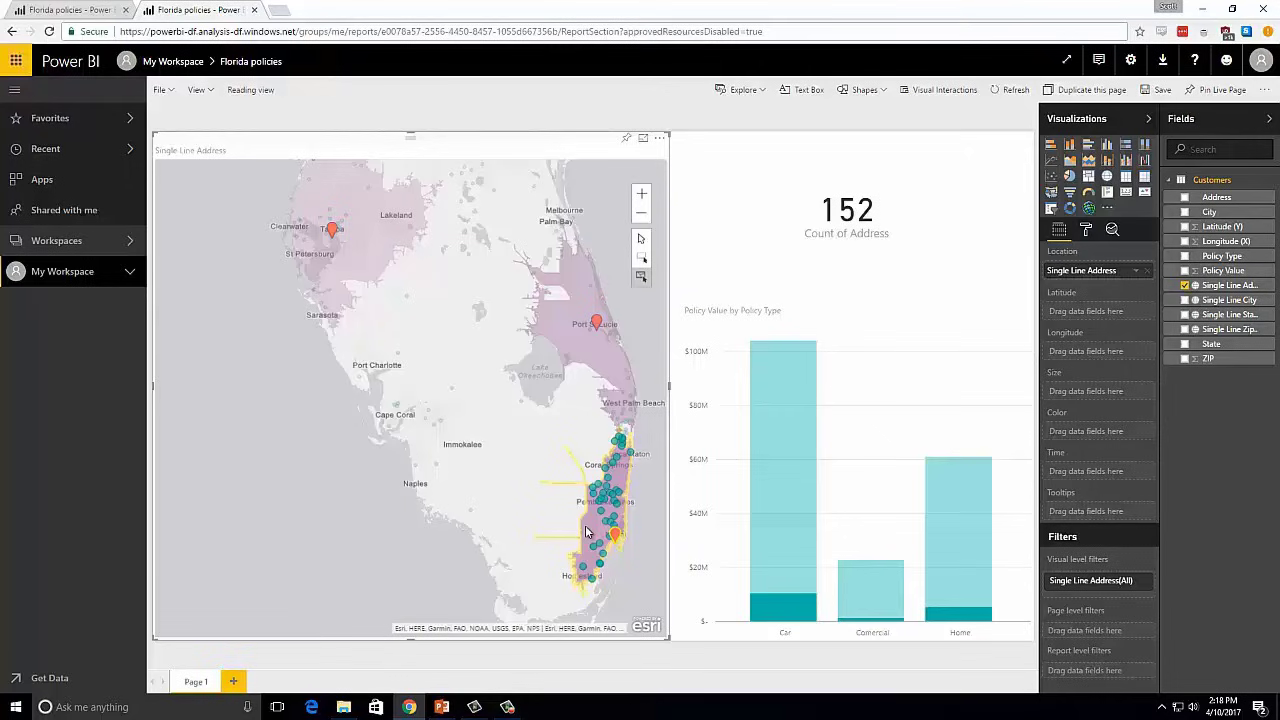
pyautogui.click(532, 436)
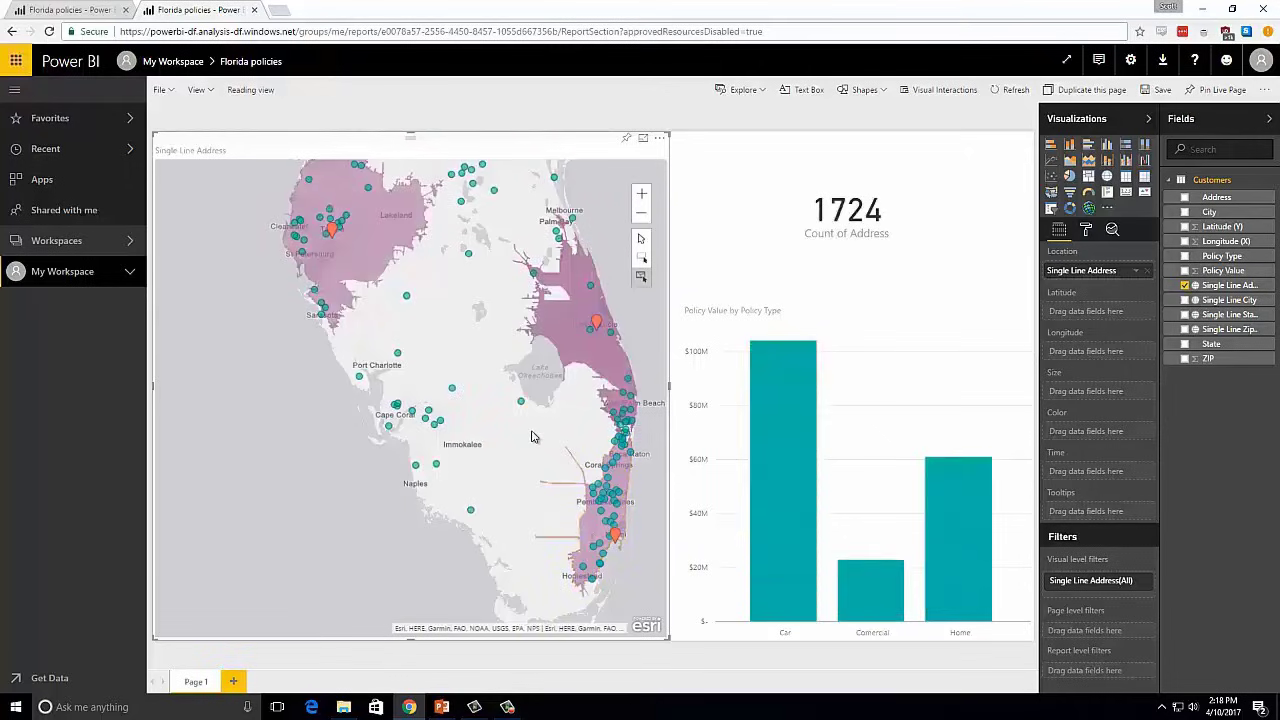
pyautogui.moveTo(532, 436); pyautogui.dragTo(414, 421)
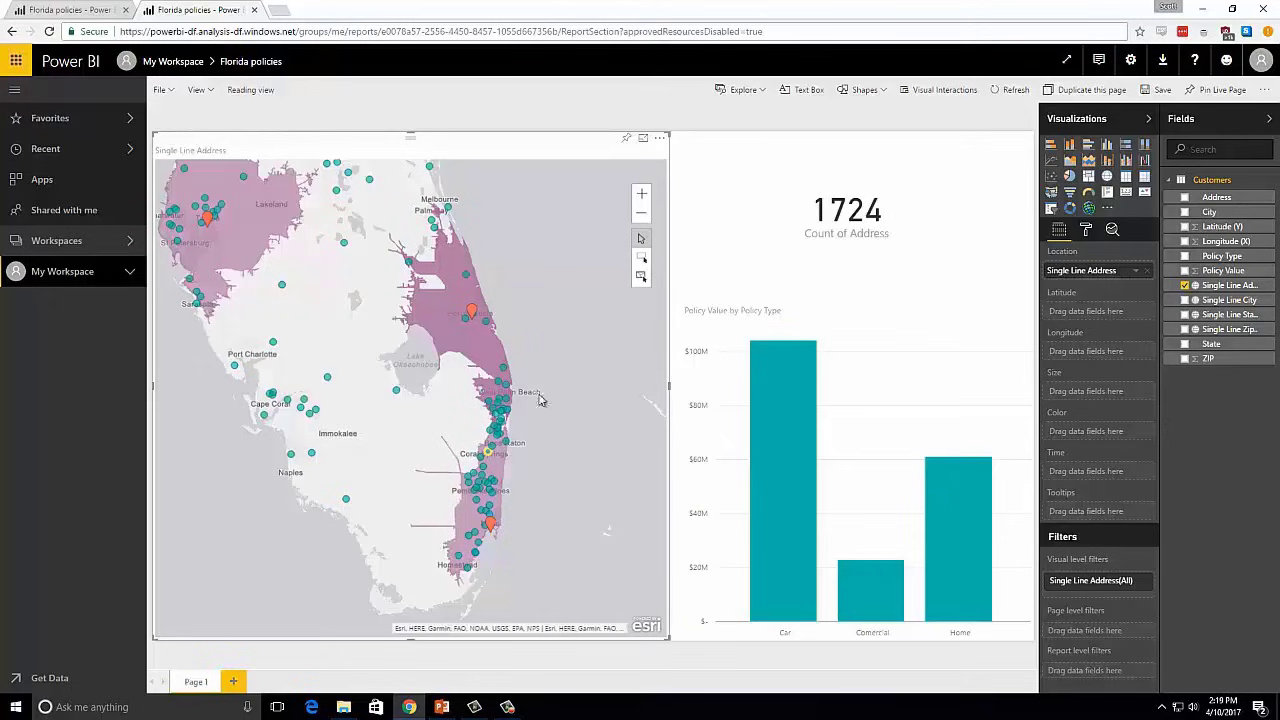
# - Reopen the map for editing and remove the existing drive time areas
pyautogui.click(659, 140)
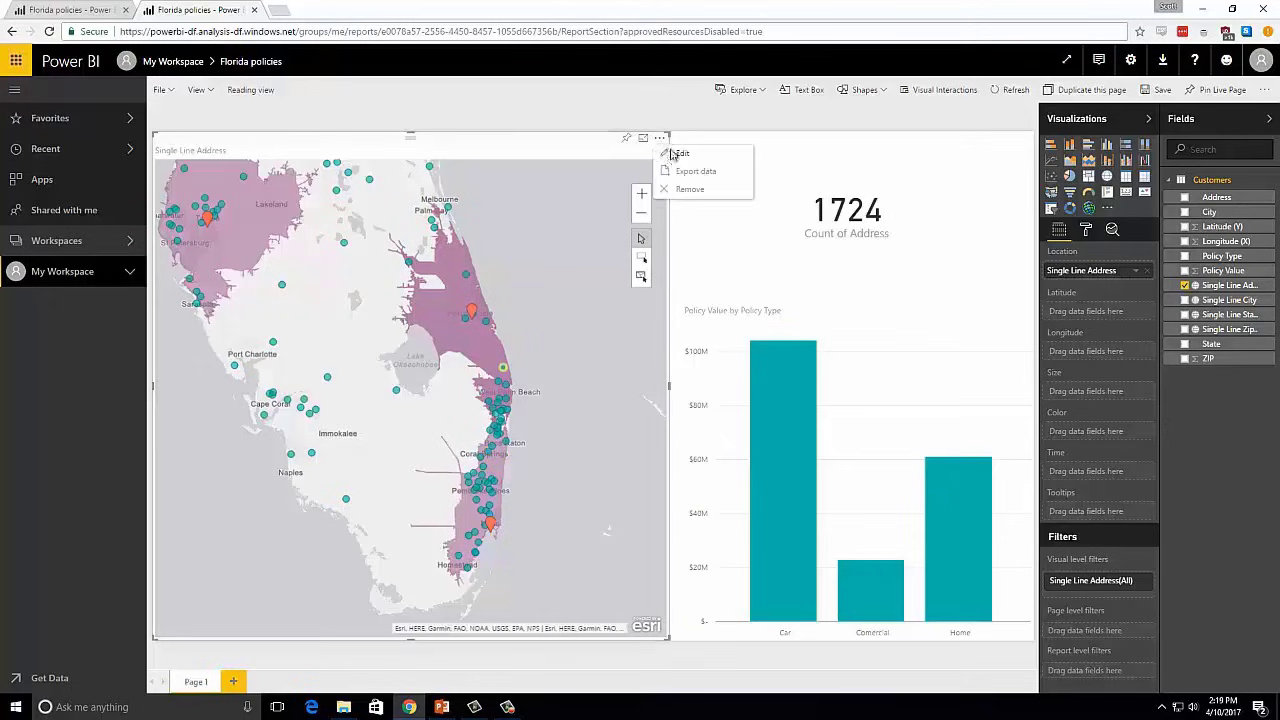
pyautogui.click(680, 154)
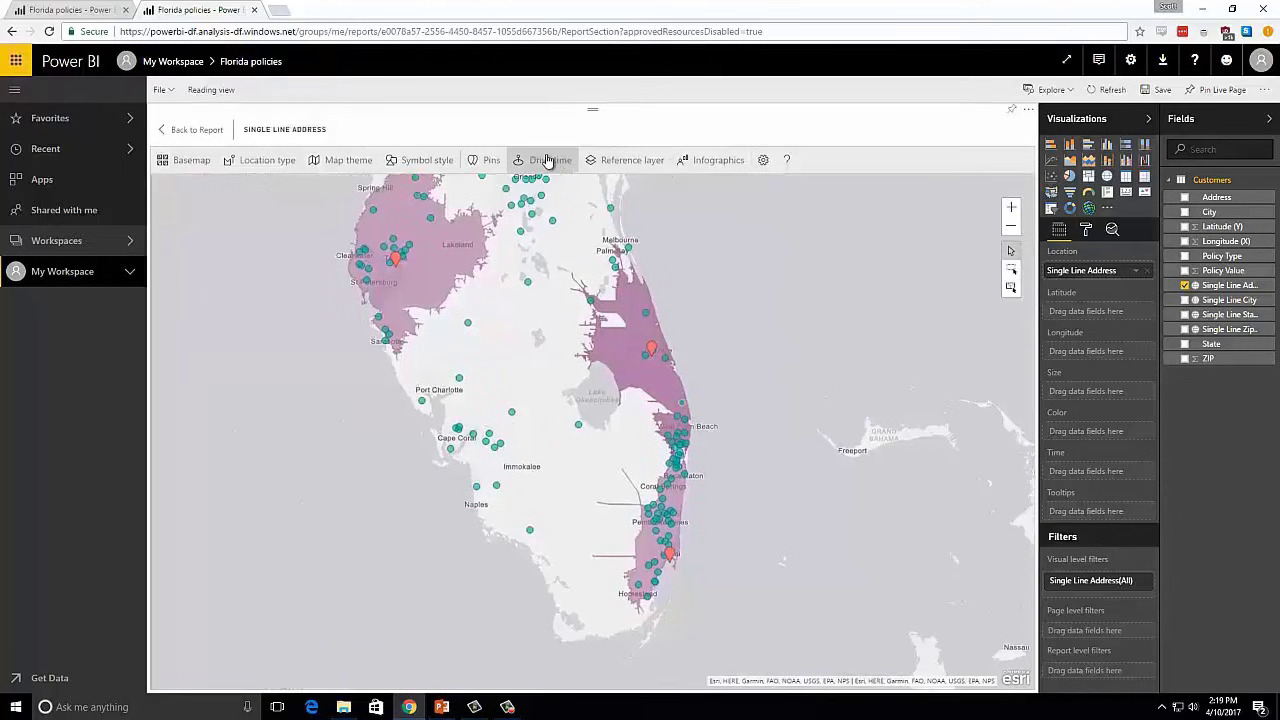
pyautogui.click(548, 160)
pyautogui.click(255, 459)
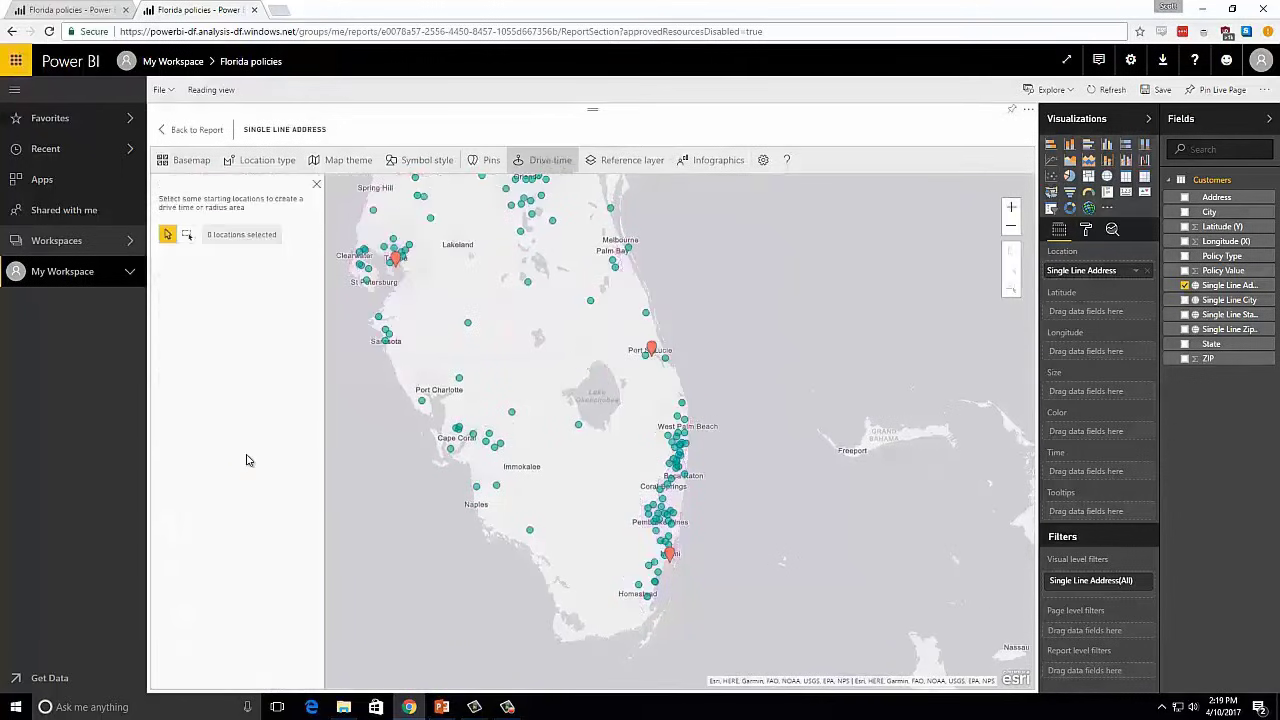
# - Add a pin for West Palm Beach, FL, USA and color it red
pyautogui.click(482, 166)
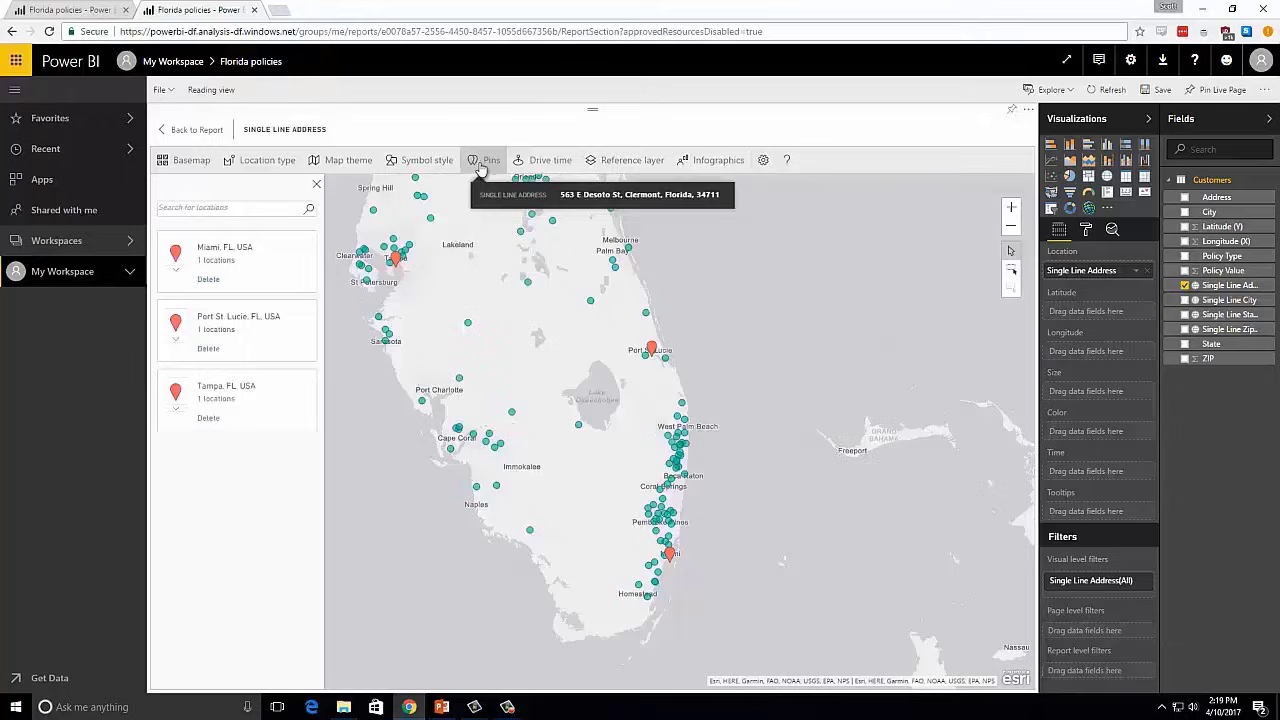
pyautogui.click(219, 207)
pyautogui.write('west palm')
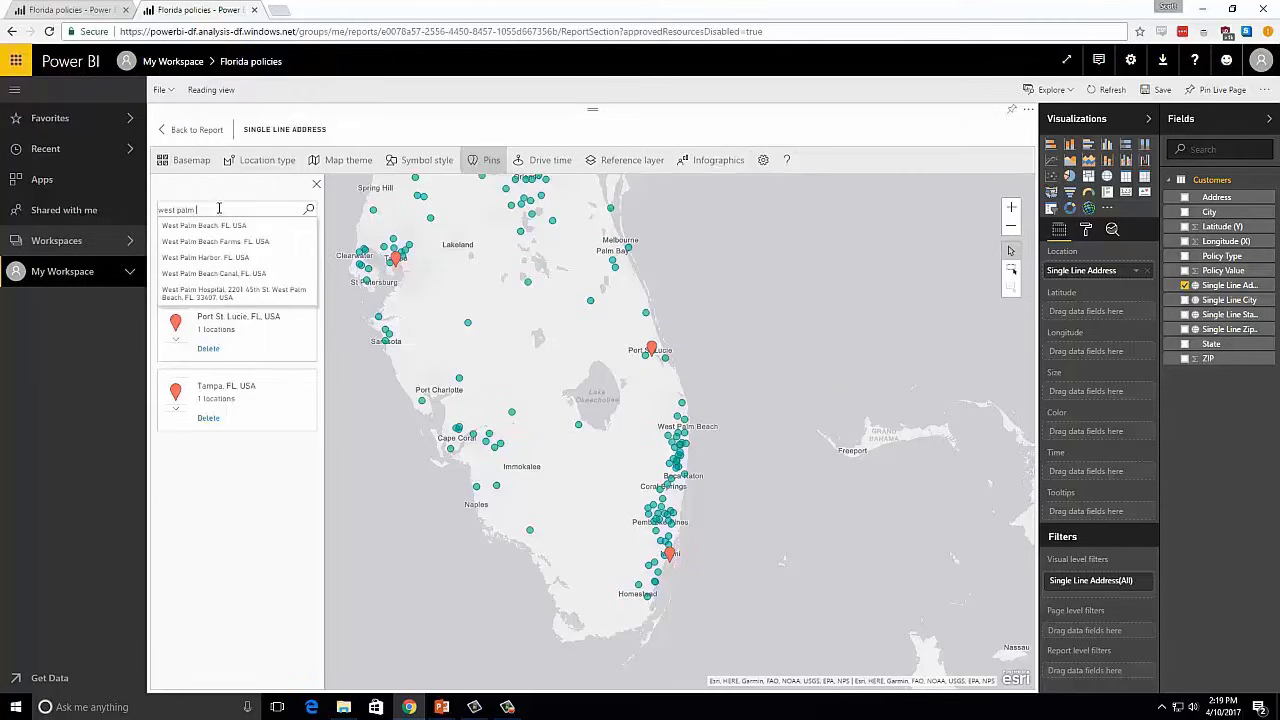
pyautogui.click(213, 228)
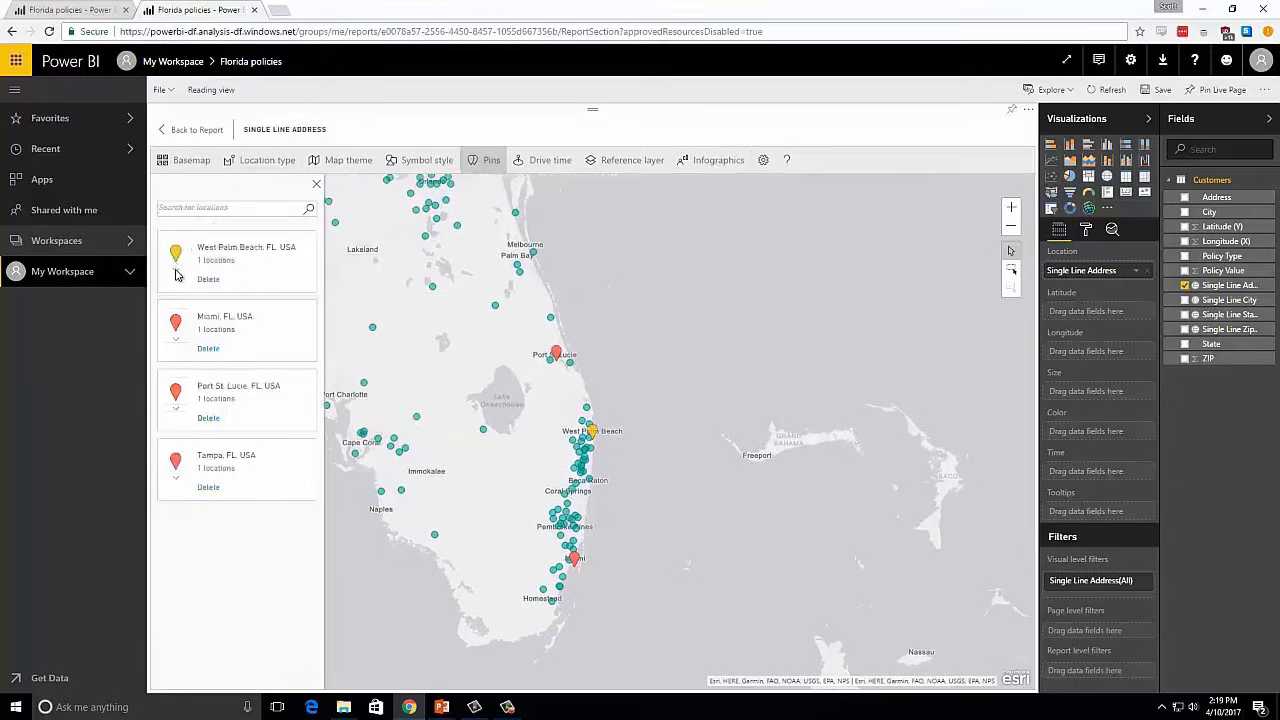
pyautogui.click(176, 270)
pyautogui.click(185, 289)
# - Select the West Palm Beach, Miami and Port St. Lucie pins as drive time starting locations
pyautogui.click(536, 160)
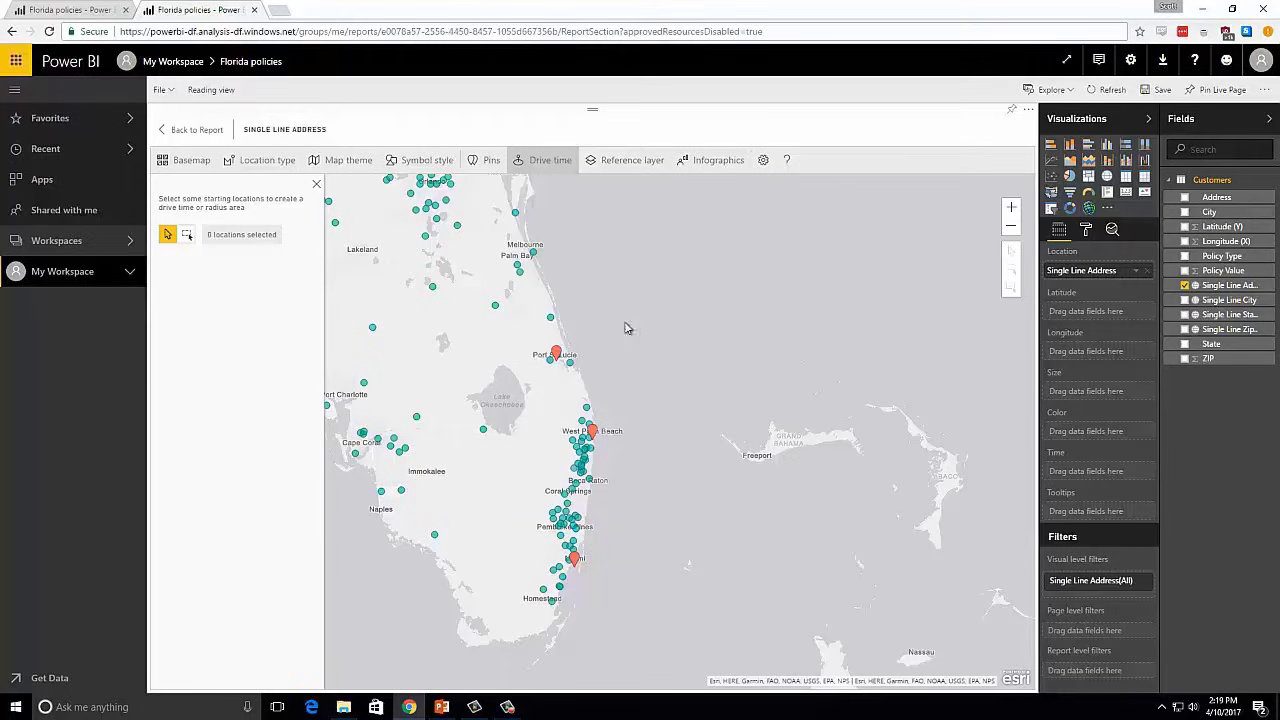
pyautogui.click(593, 436)
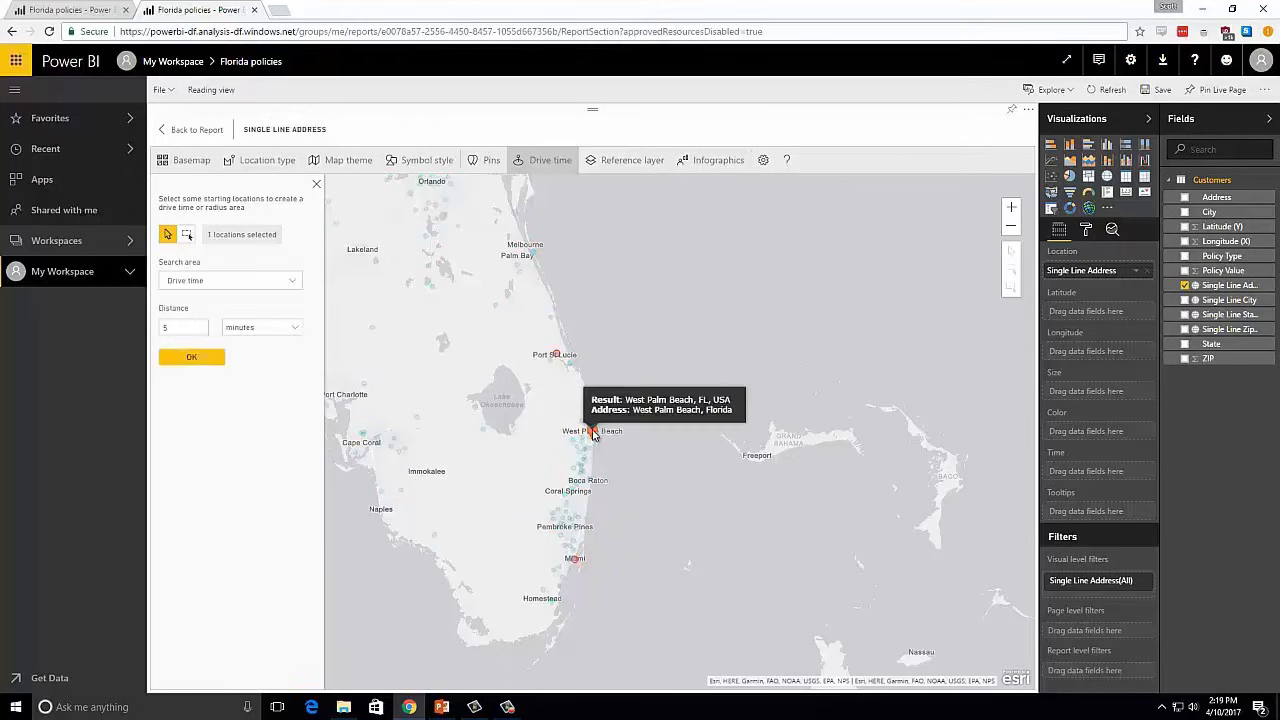
pyautogui.click(576, 562)
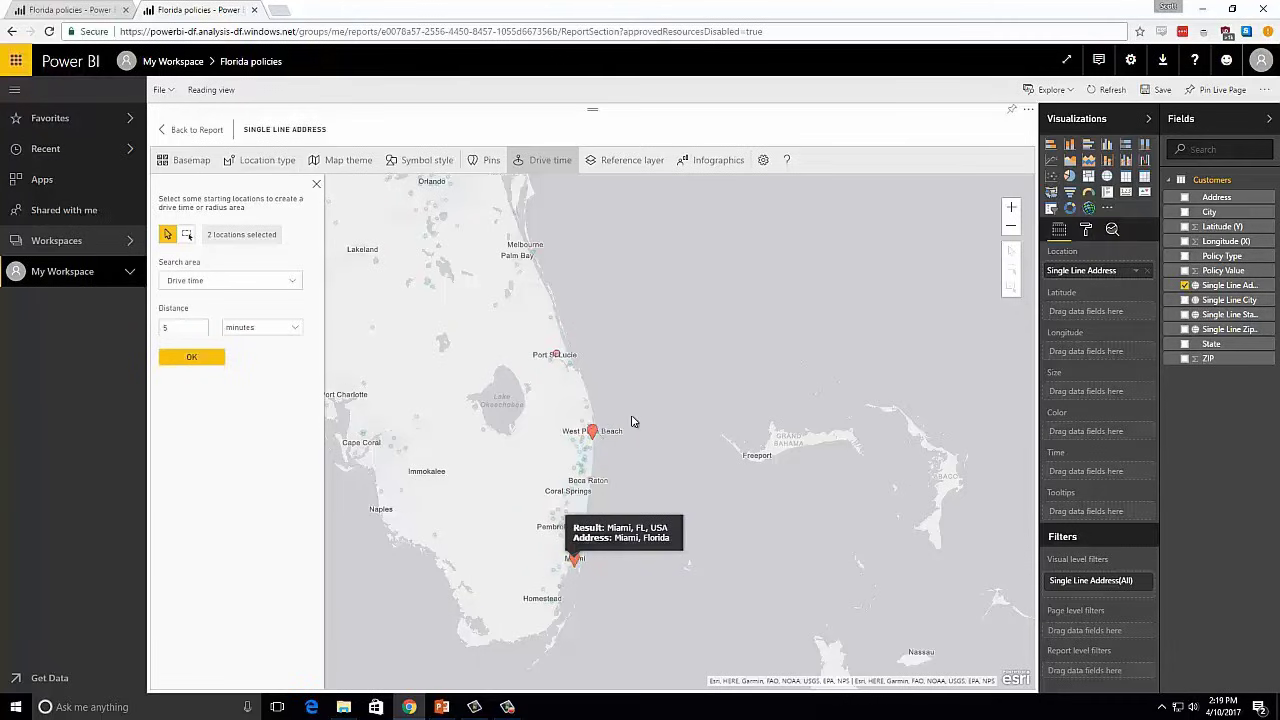
pyautogui.click(559, 357)
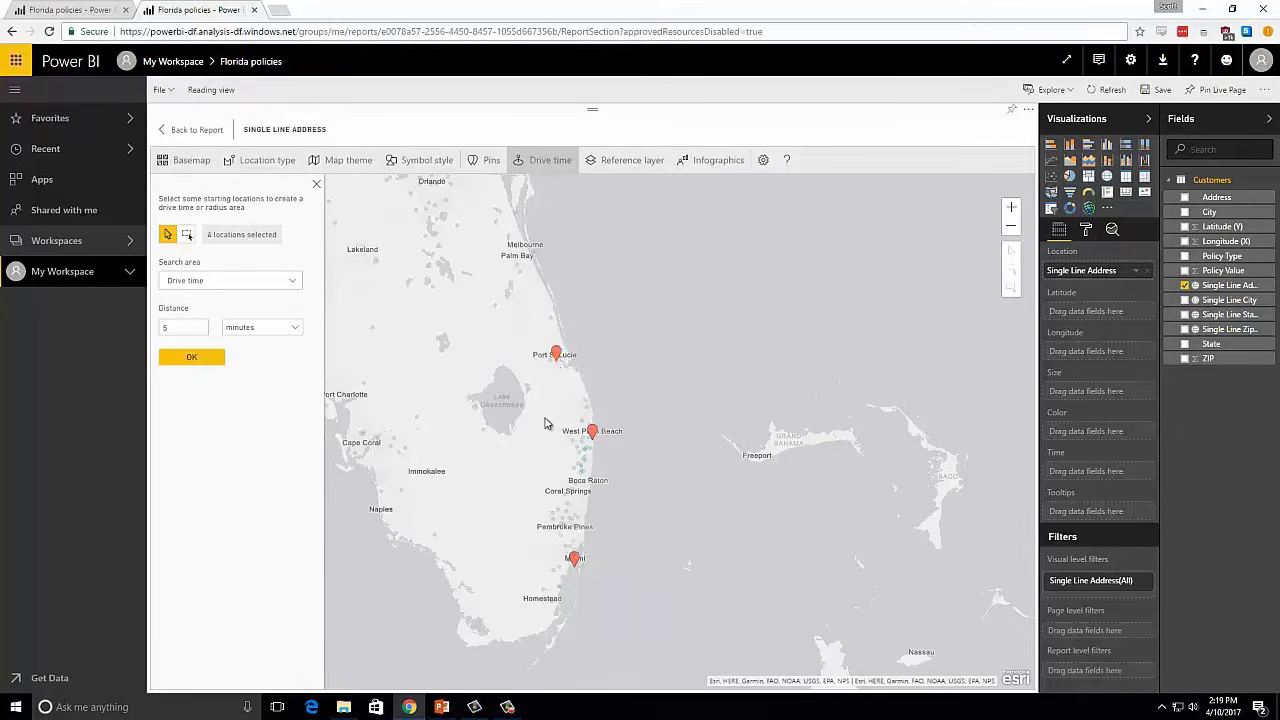
# - Generate 60-minute drive time areas around the West Palm Beach, Miami and Port St. Lucie pins and return to the report
pyautogui.doubleClick(184, 324)
pyautogui.write('60')
pyautogui.click(182, 360)
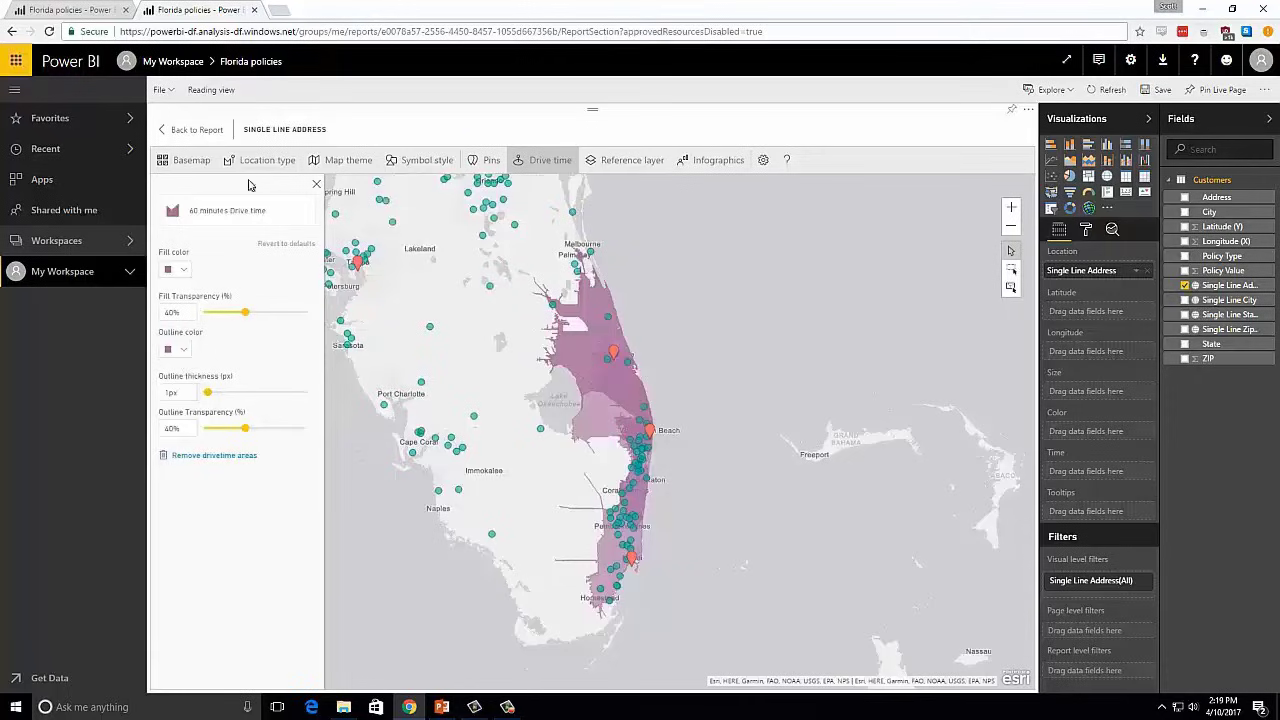
pyautogui.click(190, 129)
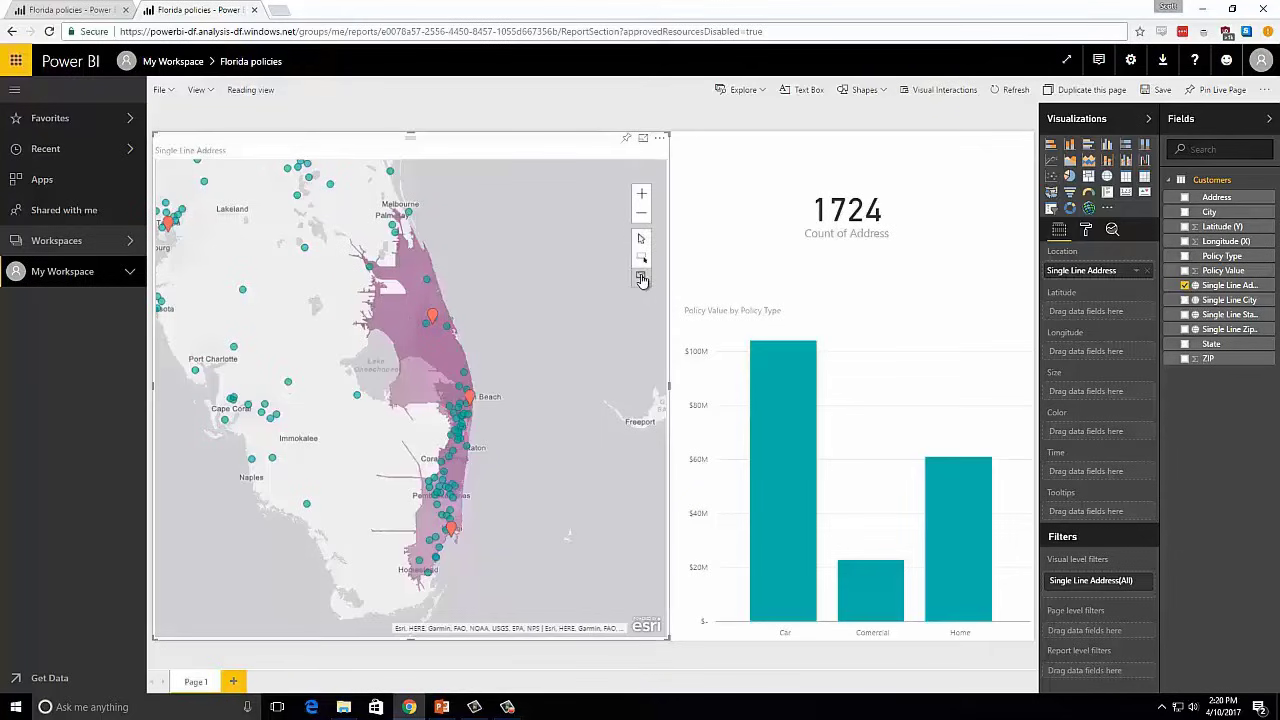
# - Select the policies inside the West Palm Beach drive time area and then those inside the Miami area
pyautogui.click(642, 279)
pyautogui.click(418, 393)
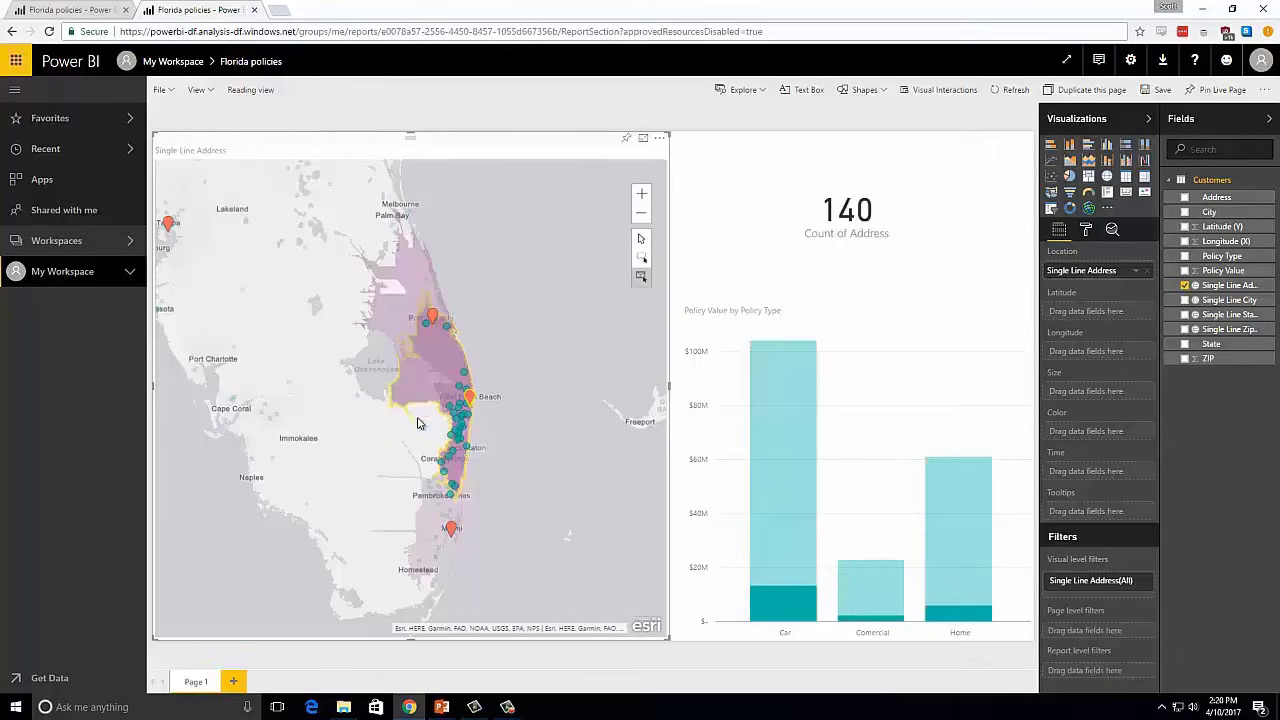
pyautogui.click(429, 515)
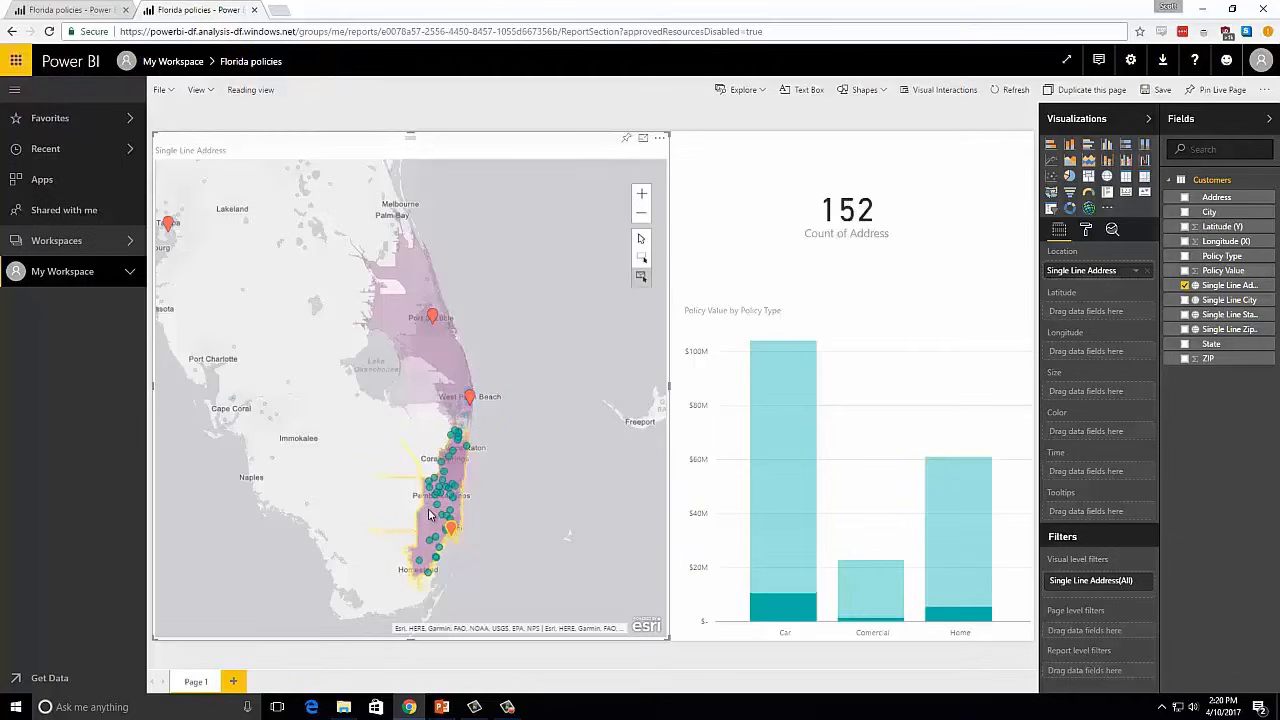
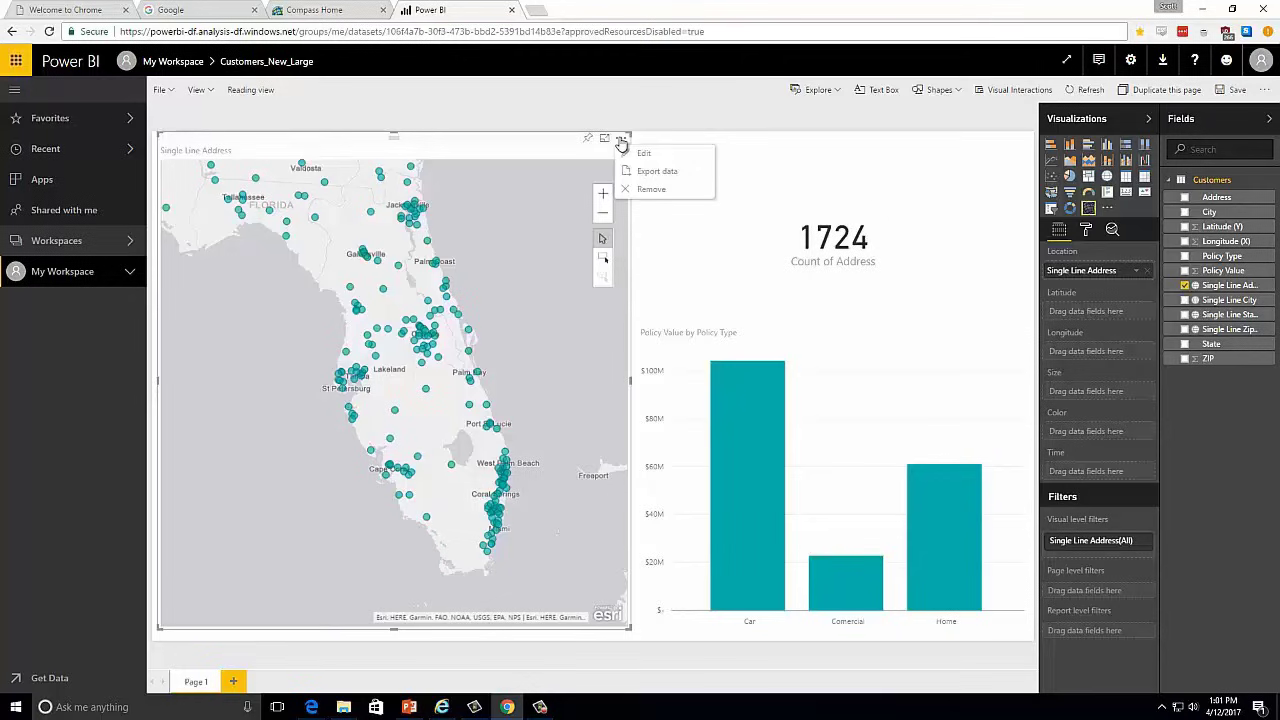
# - Open the Single Line Address map for editing and add the 2016 USA Population Density reference layer
pyautogui.click(643, 154)
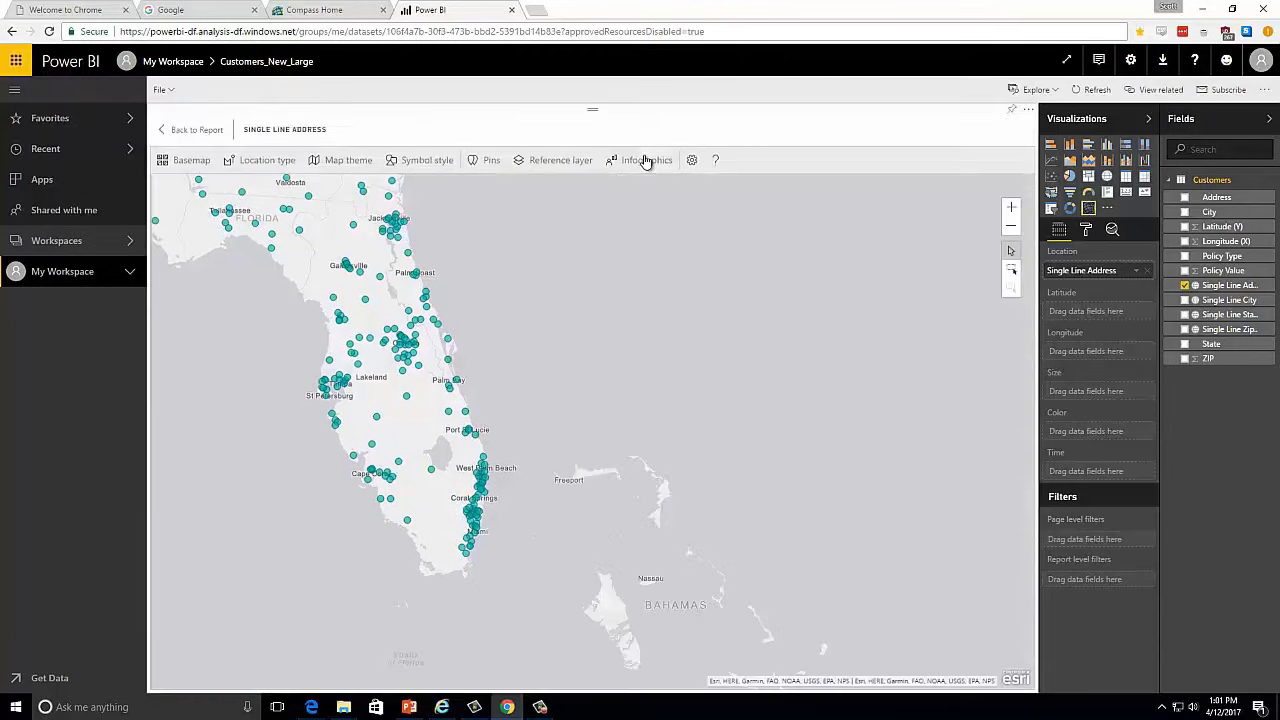
pyautogui.click(564, 166)
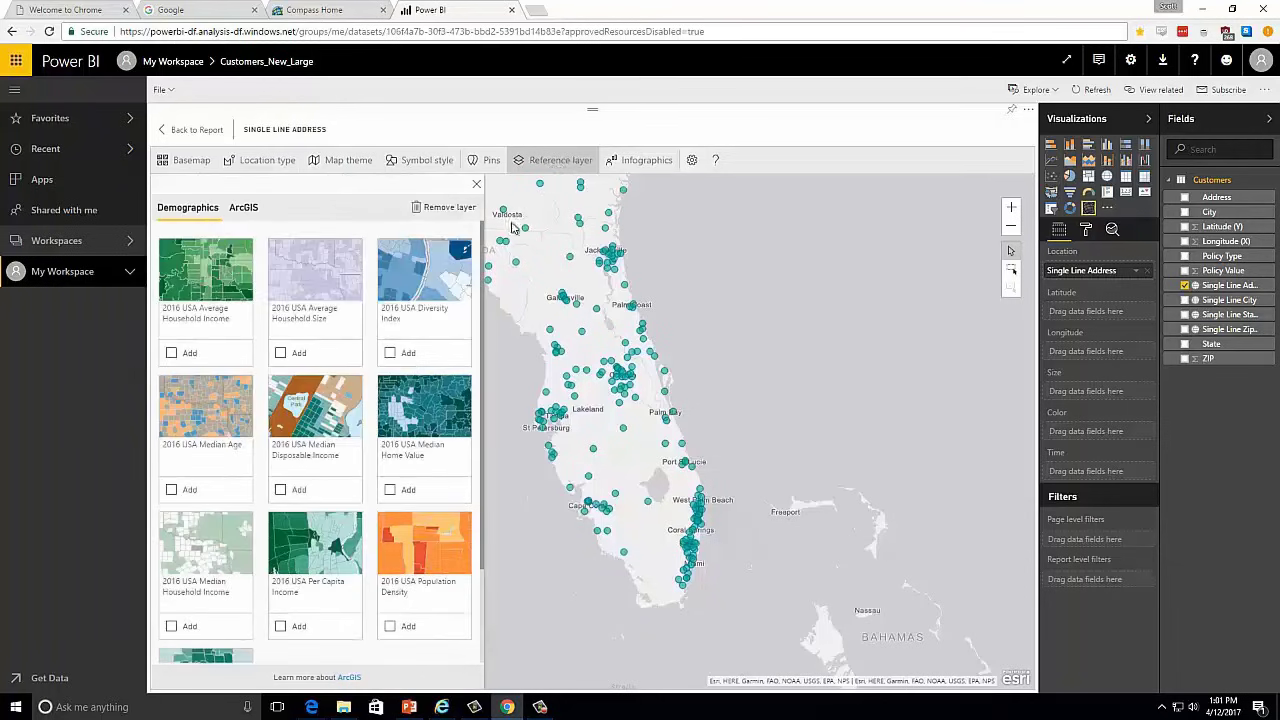
pyautogui.scroll(-2, 323, 480)
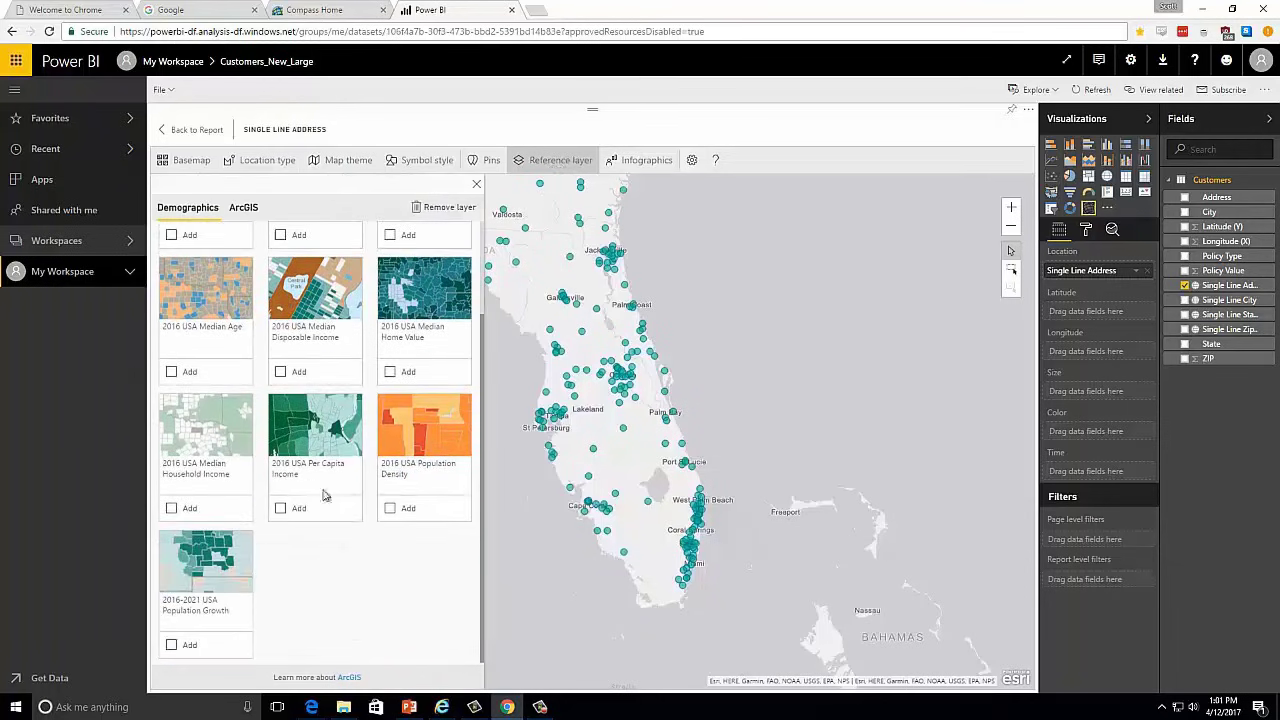
pyautogui.click(405, 512)
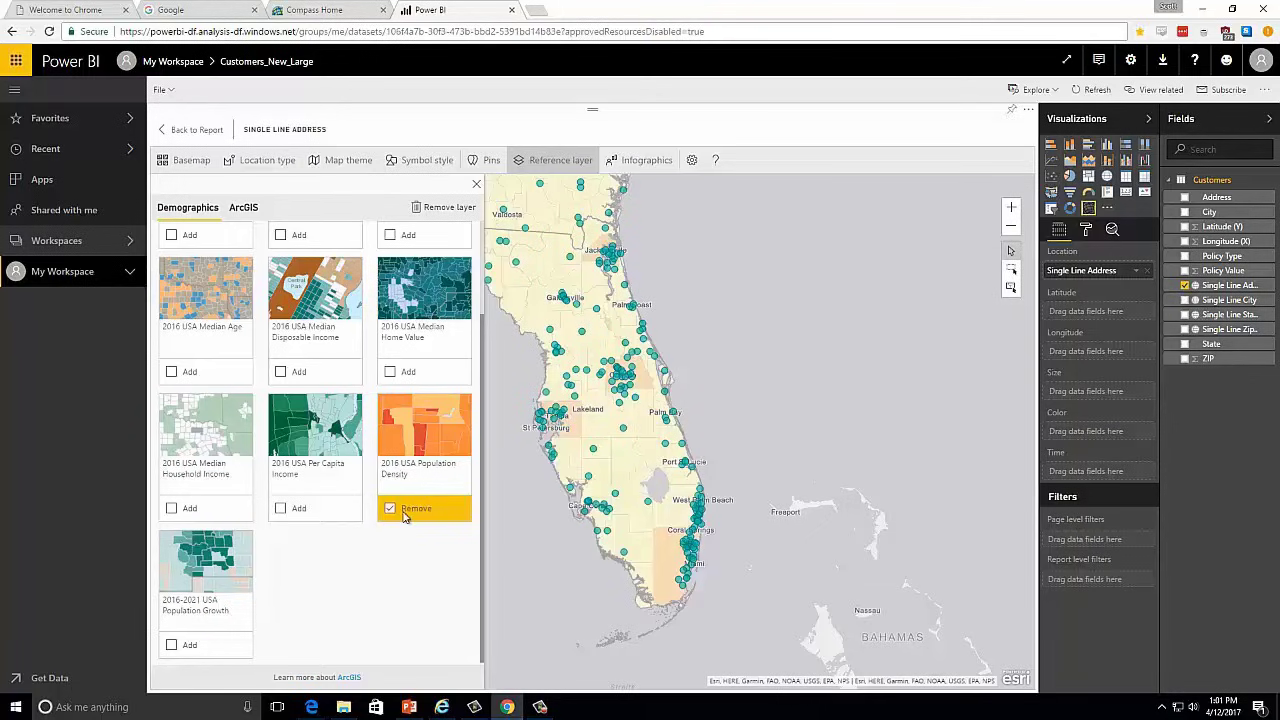
# - View the population density details for an area east of St Petersburg and one west of Coral Springs
pyautogui.click(600, 430)
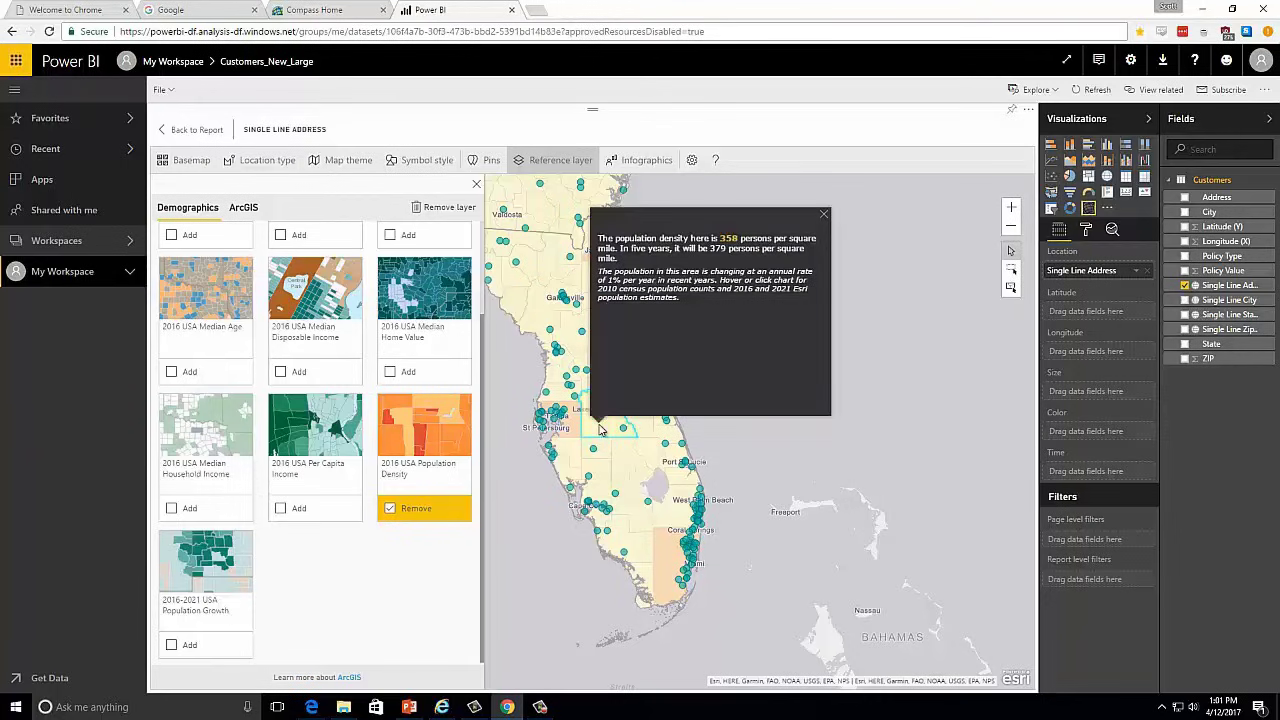
pyautogui.click(667, 556)
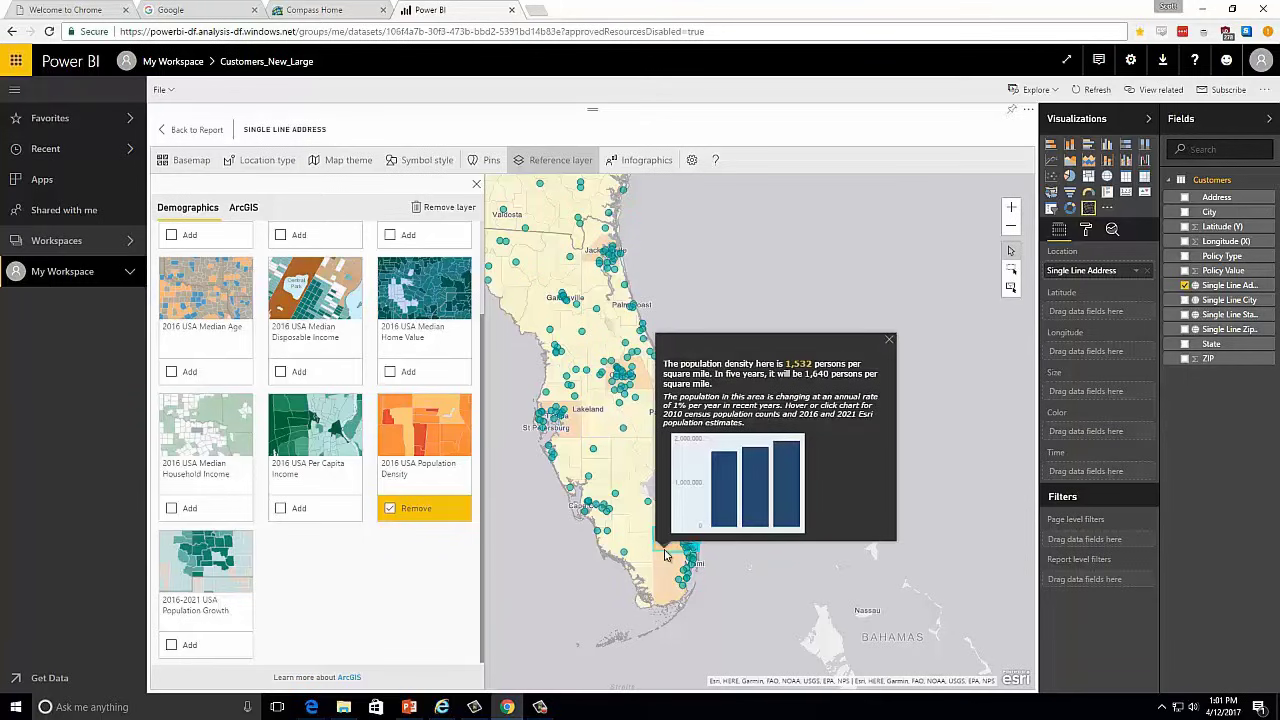
pyautogui.click(713, 592)
# - Examine the population density pattern along the southeast coast, from West Palm Beach down to Miami and Homestead
pyautogui.scroll(2, 716, 578)
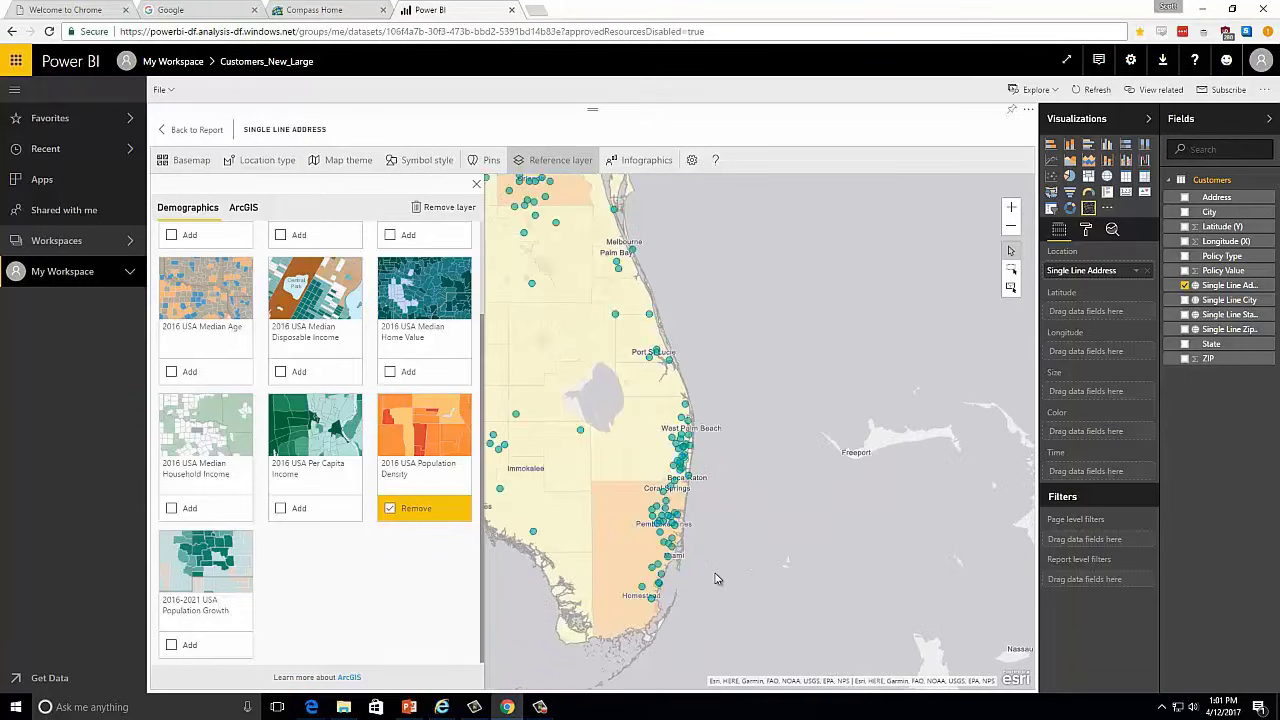
pyautogui.scroll(1, 721, 568)
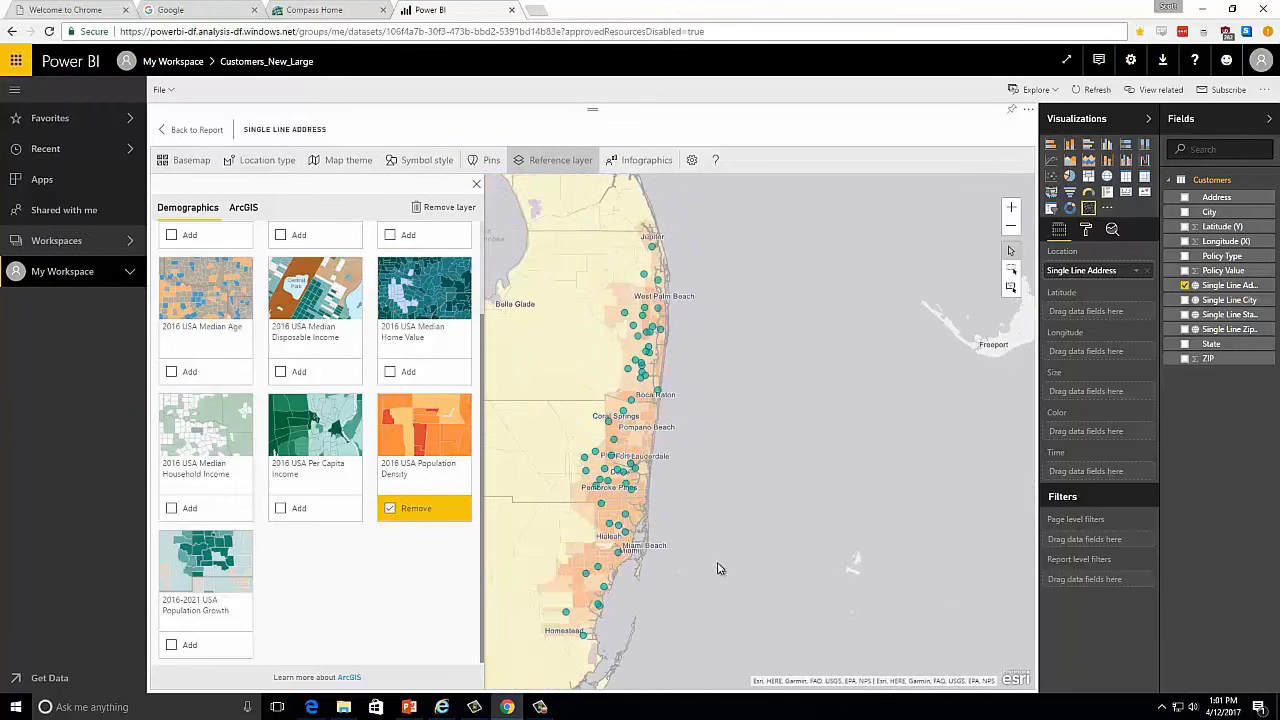
pyautogui.scroll(1, 715, 511)
pyautogui.scroll(1, 662, 550)
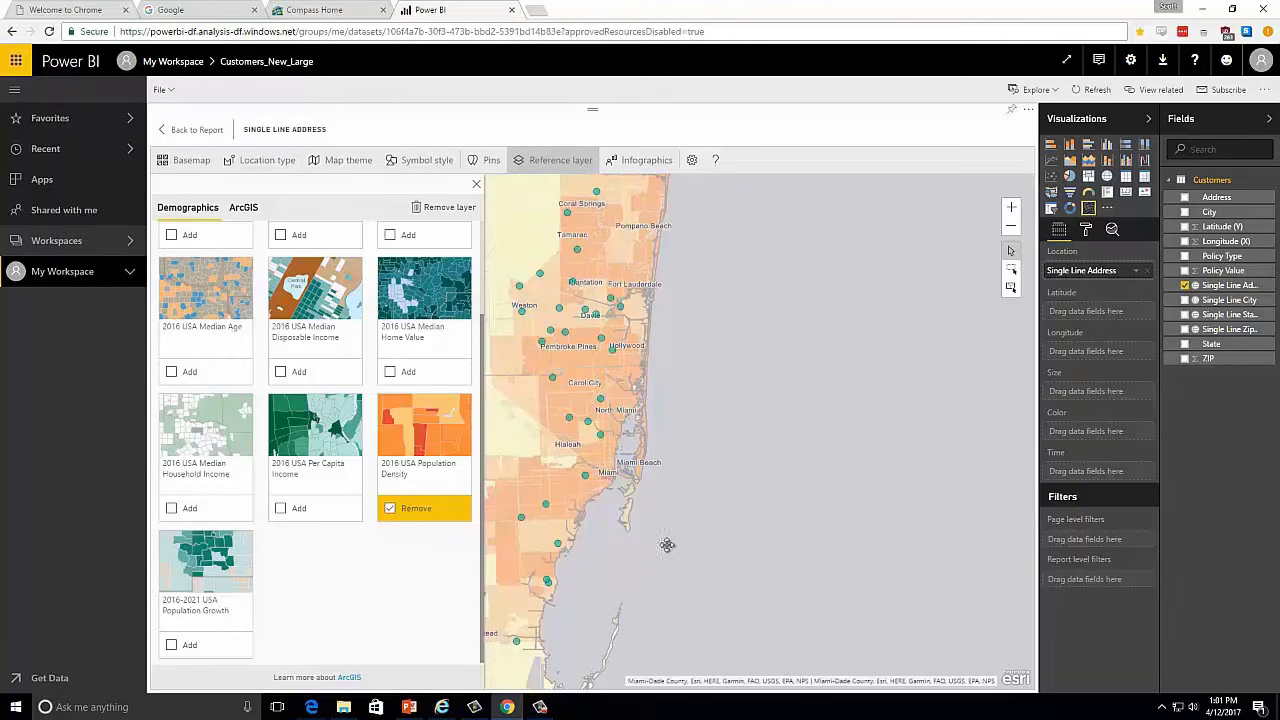
pyautogui.moveTo(666, 543); pyautogui.dragTo(712, 541)
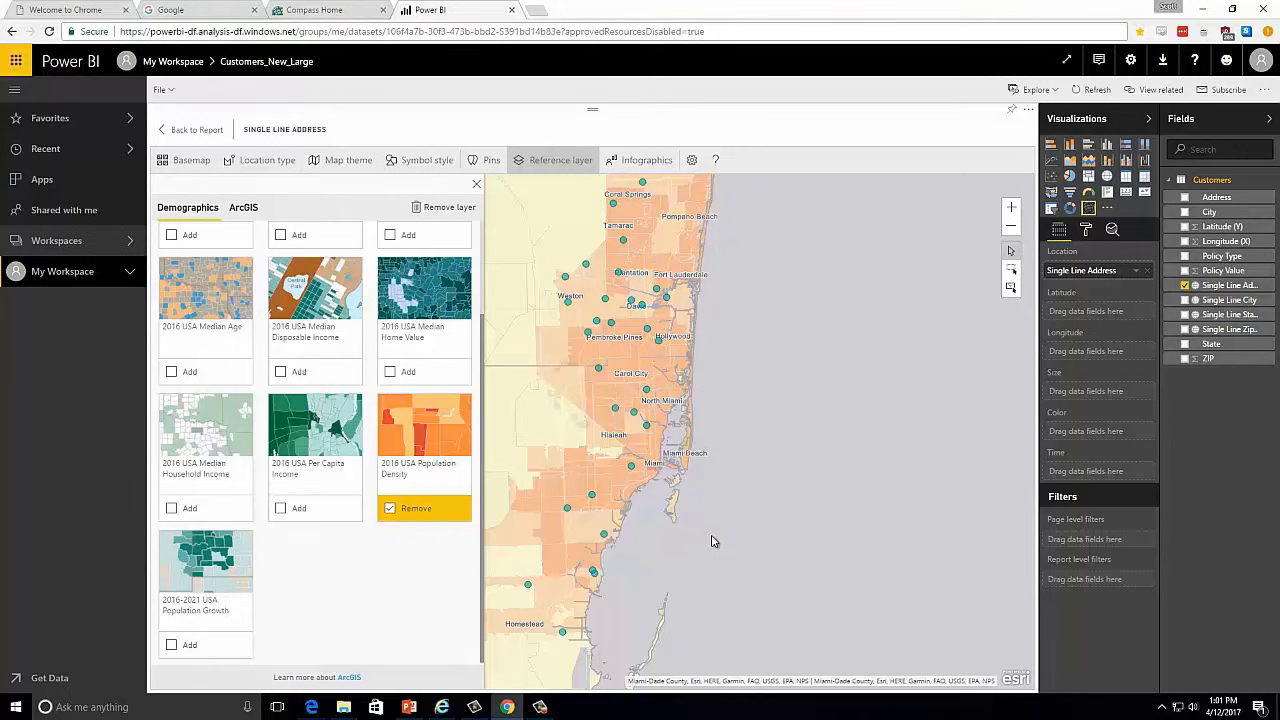
pyautogui.scroll(1, 712, 541)
pyautogui.moveTo(668, 557); pyautogui.dragTo(873, 518)
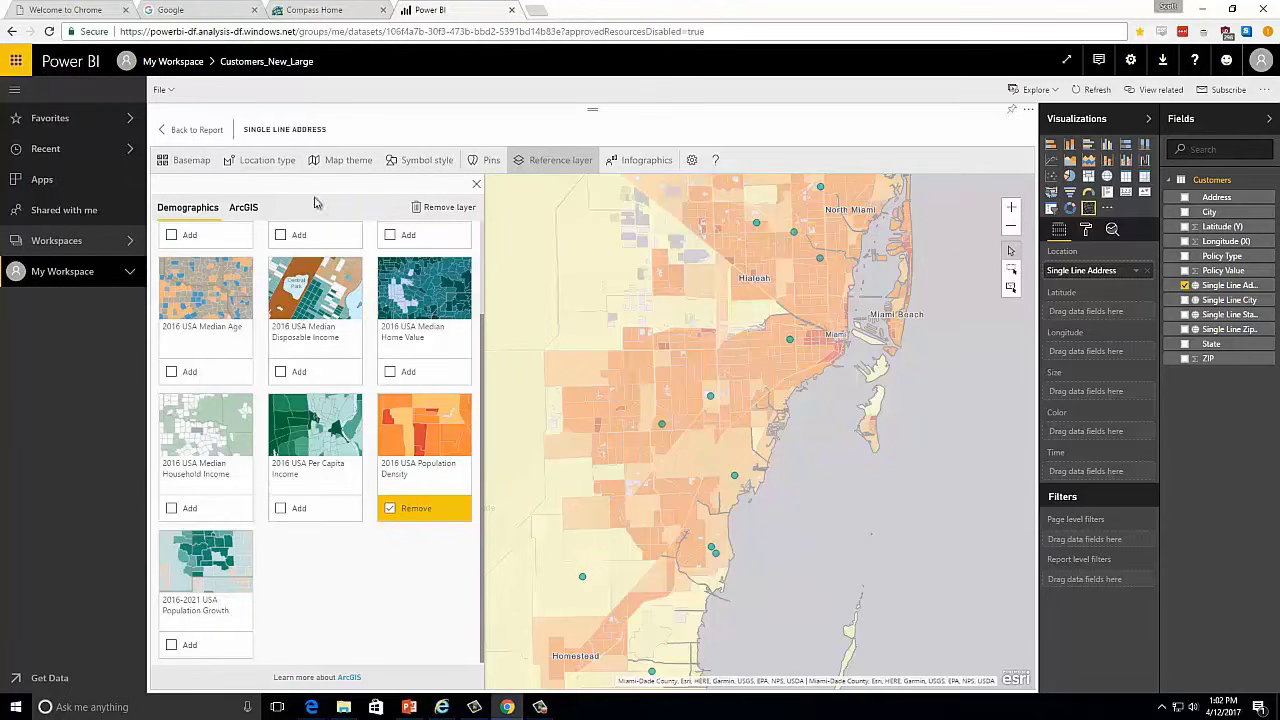
# - Change the map's basemap to Streets and inspect the area south of Miami in more detail
pyautogui.click(182, 161)
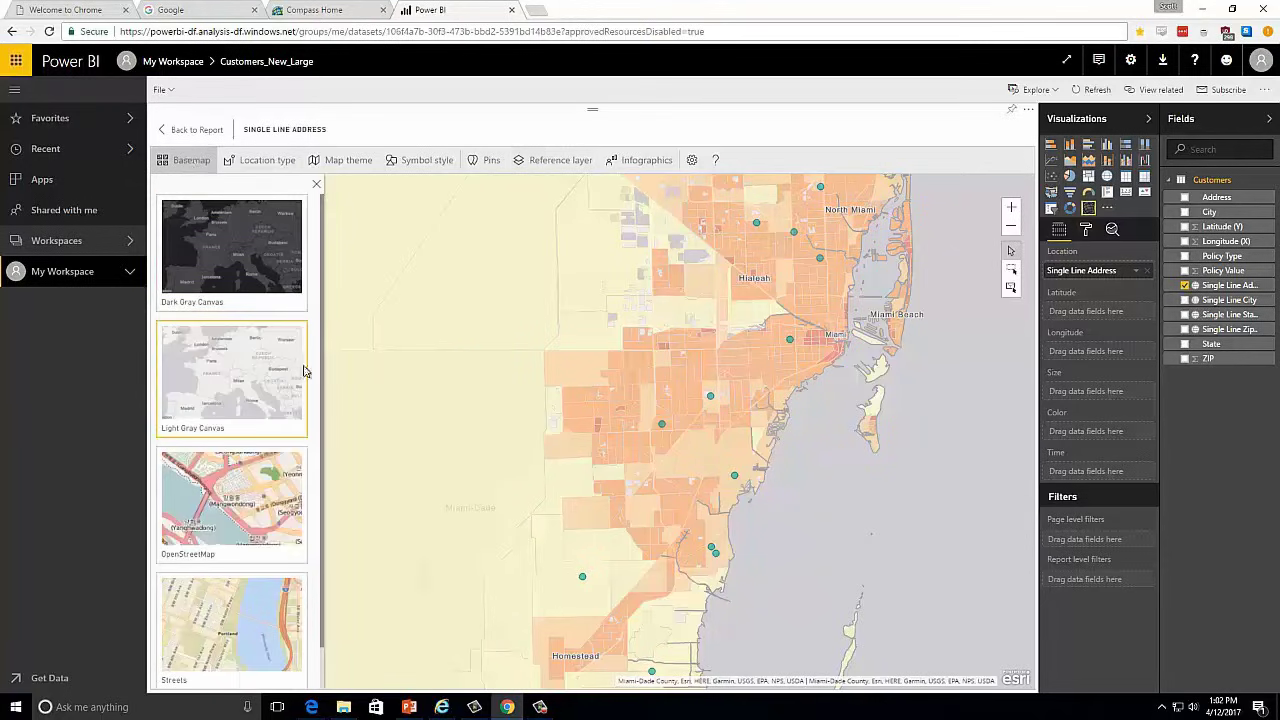
pyautogui.scroll(-1, 251, 491)
pyautogui.click(230, 595)
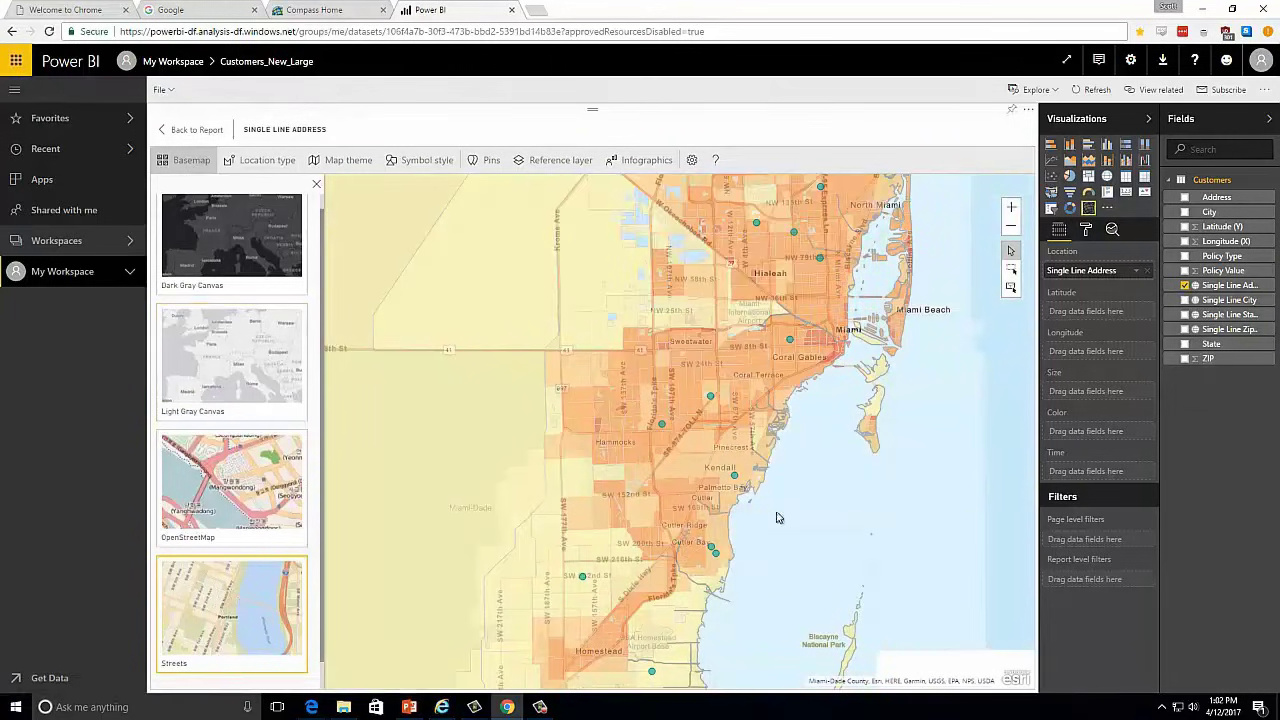
pyautogui.scroll(1, 788, 475)
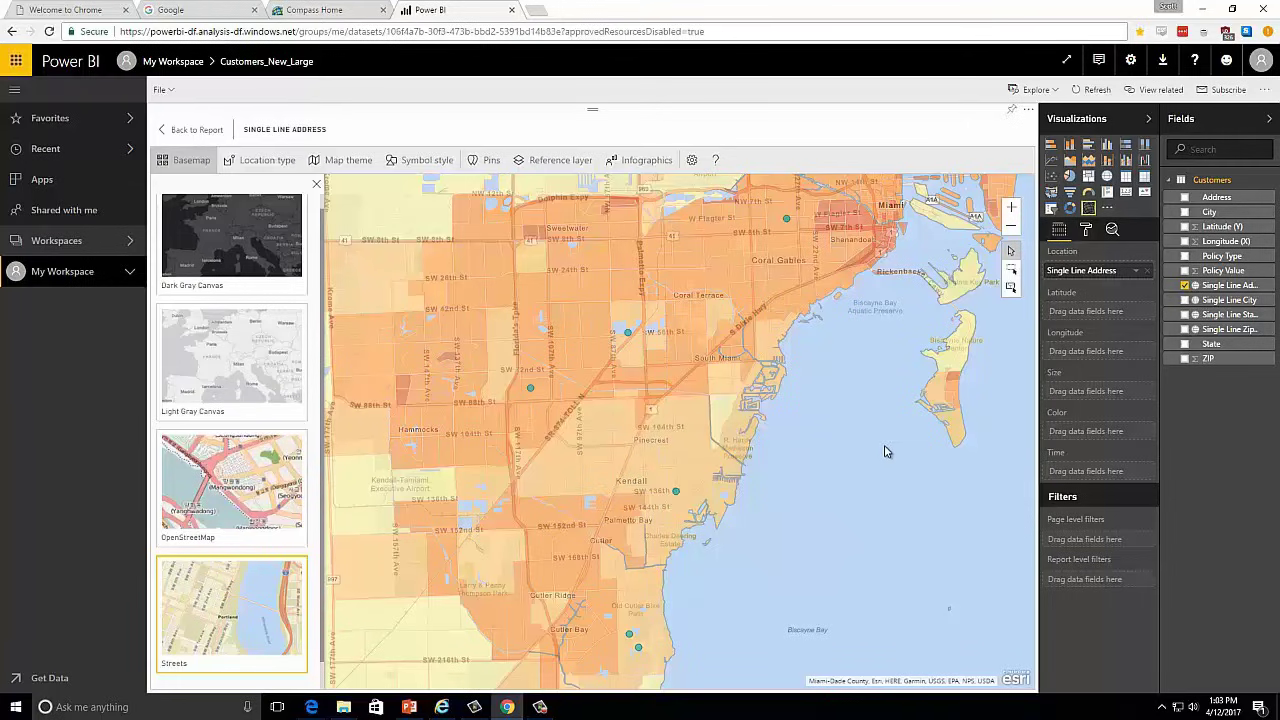
# - Replace the reference layer with 2016-2021 USA Population Growth and review growth across southern Florida and up the southwest coast
pyautogui.click(550, 160)
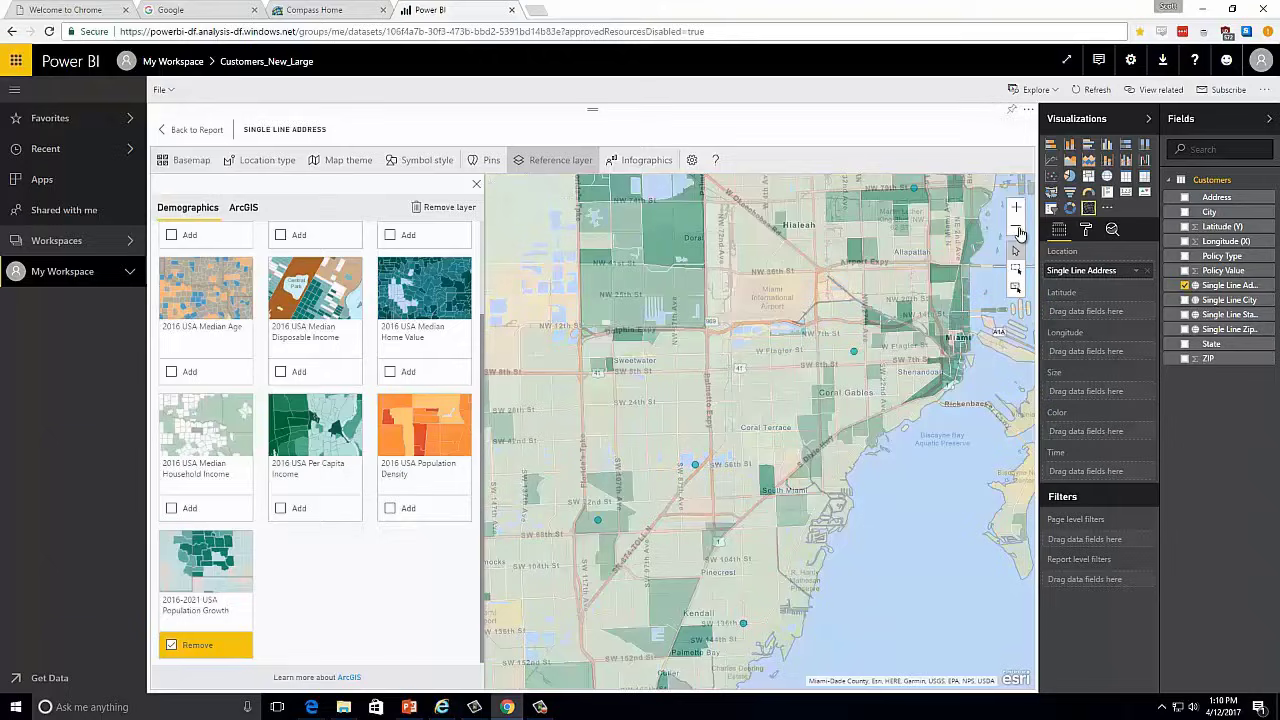
pyautogui.click(1017, 227)
pyautogui.click(1017, 227)
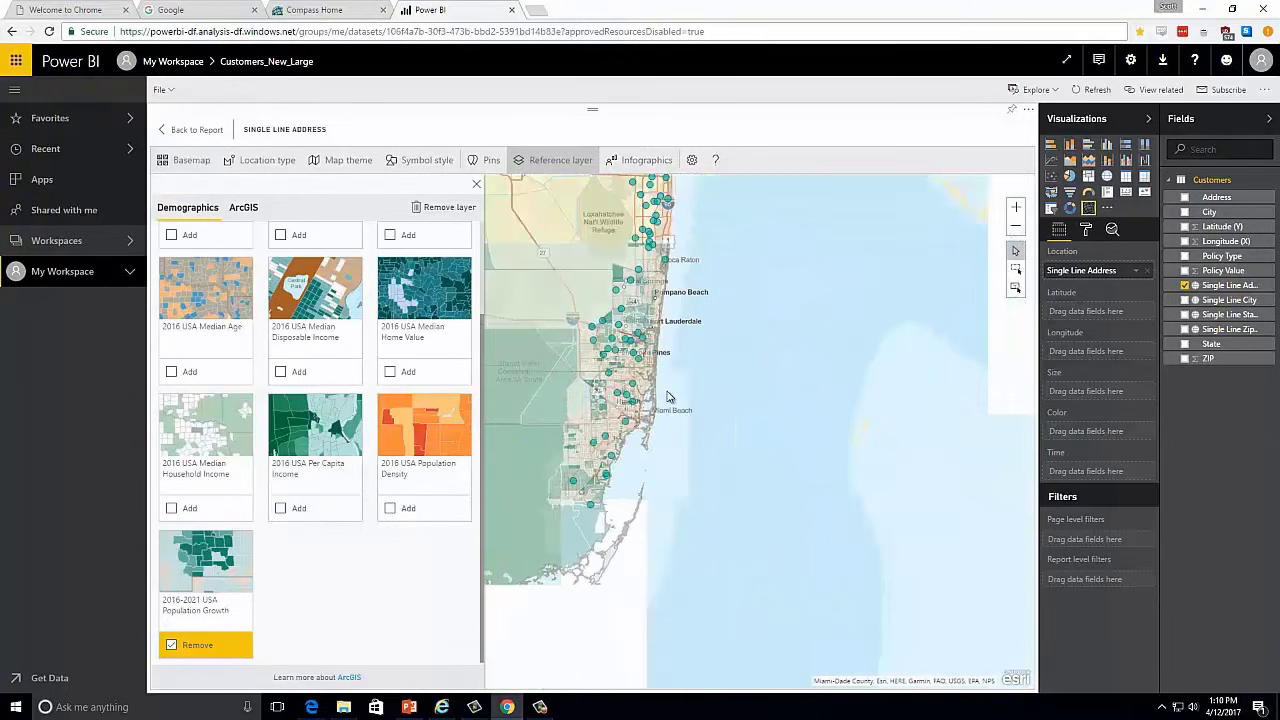
pyautogui.click(1014, 228)
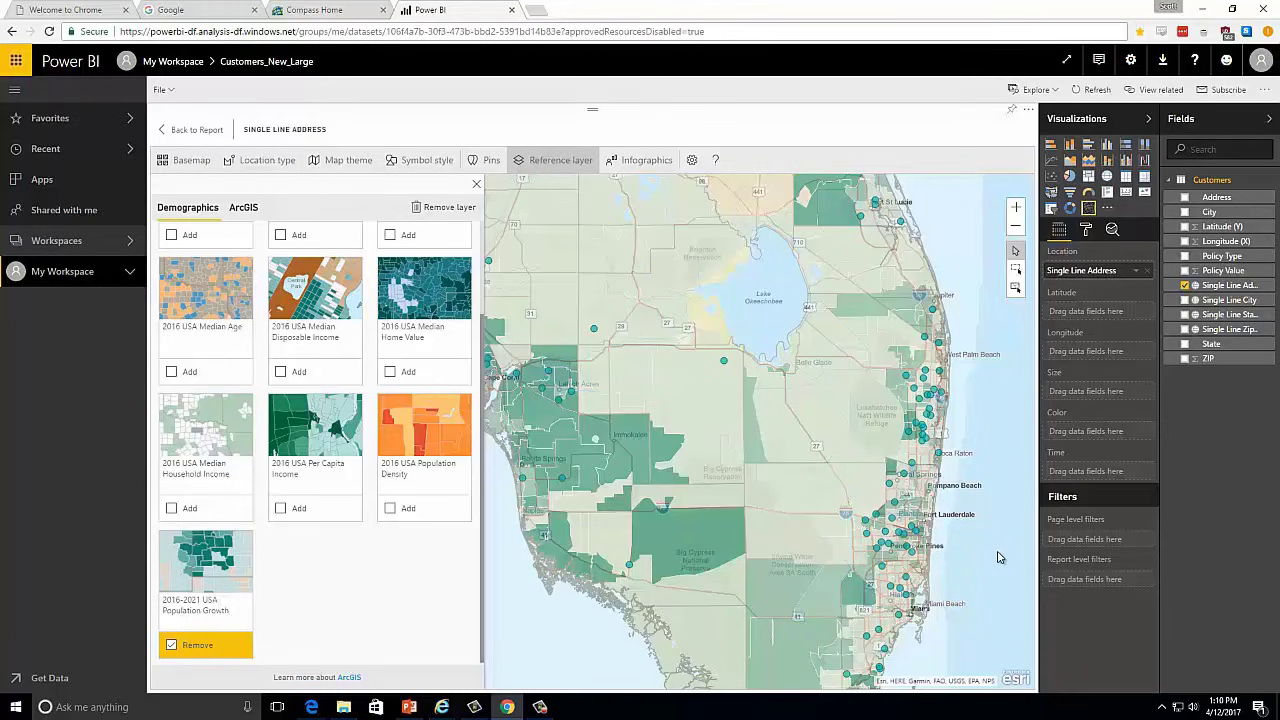
pyautogui.moveTo(586, 640); pyautogui.dragTo(736, 664)
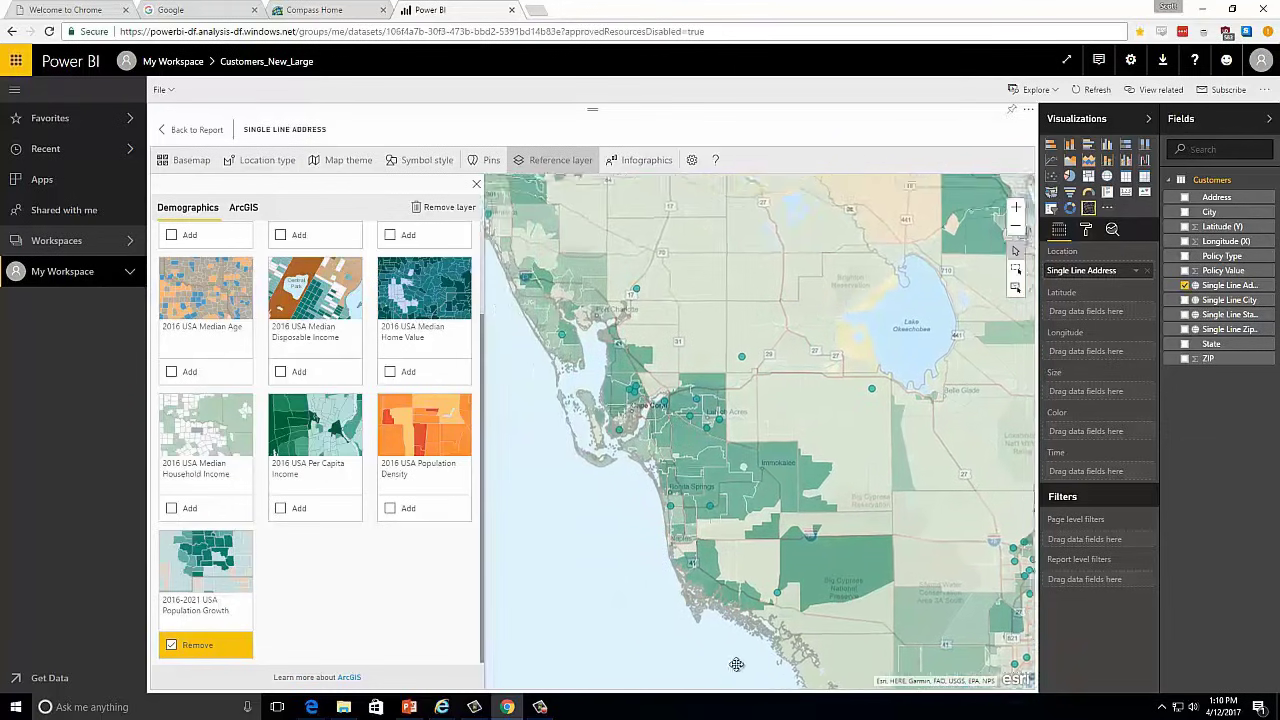
pyautogui.moveTo(607, 546); pyautogui.dragTo(697, 617)
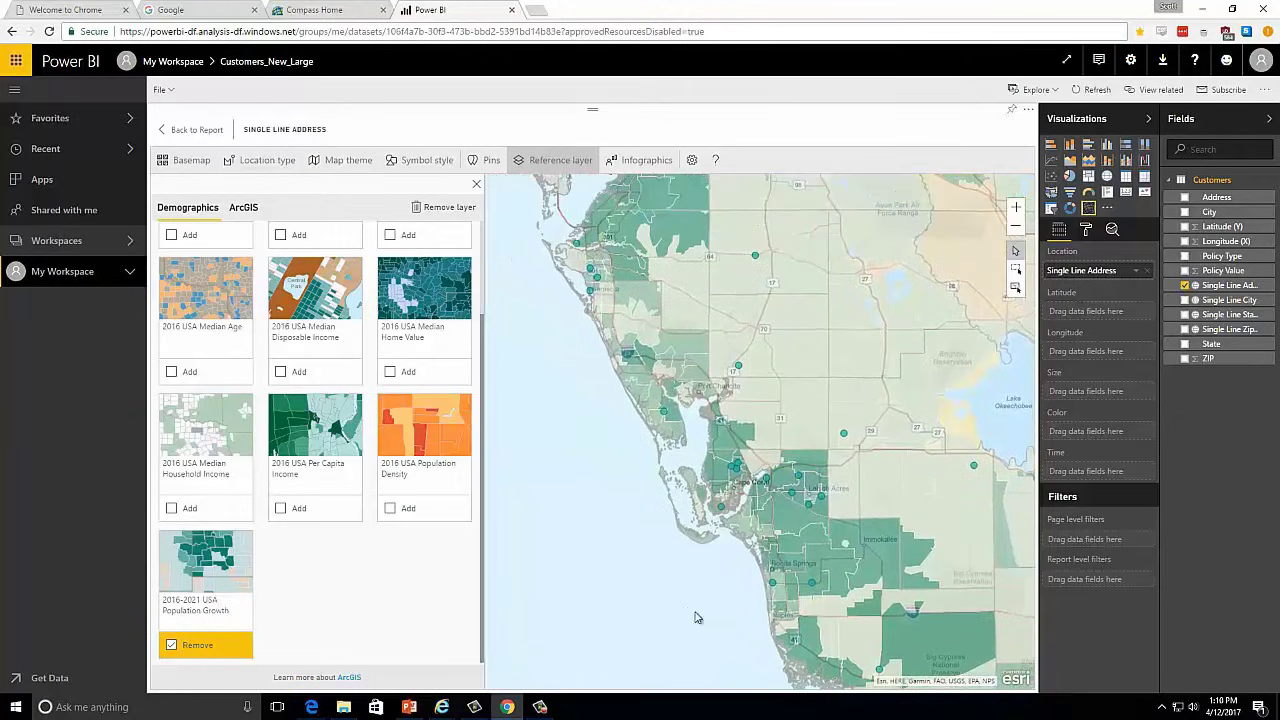
pyautogui.moveTo(596, 448); pyautogui.dragTo(633, 537)
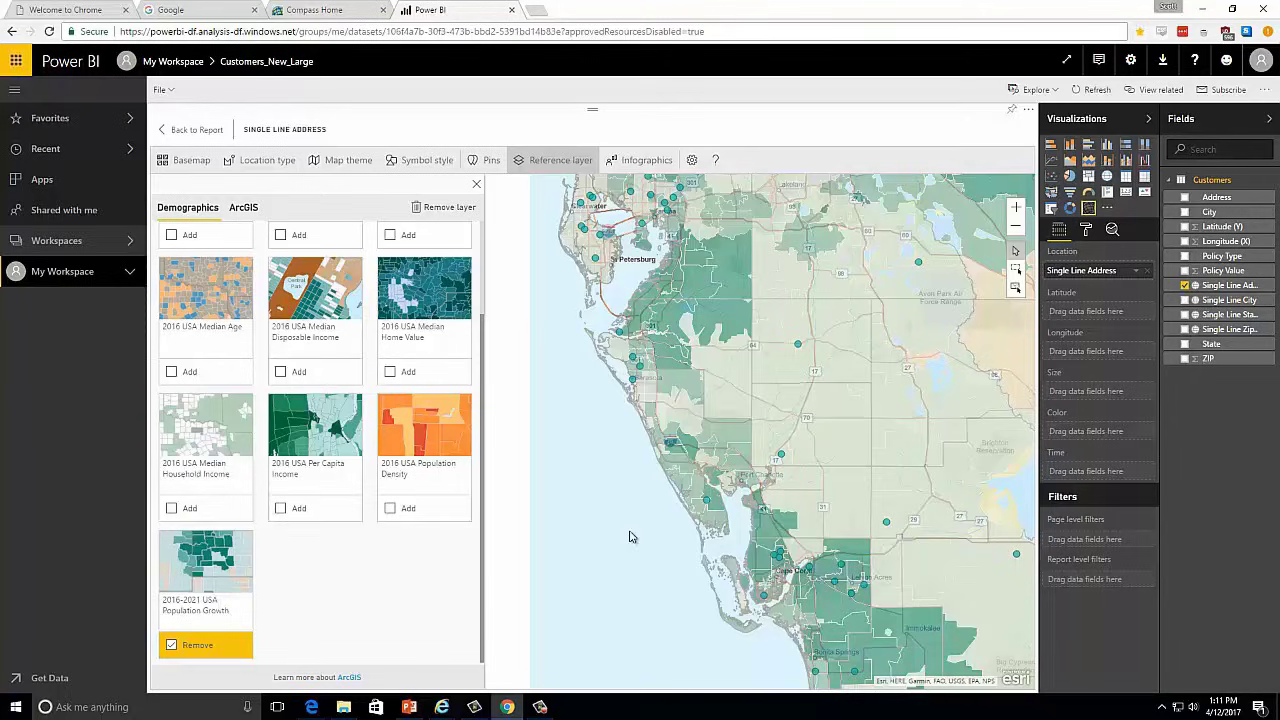
# - Add the Total population and Per Capita Income infographics, placing the total population card above the income card
pyautogui.click(655, 162)
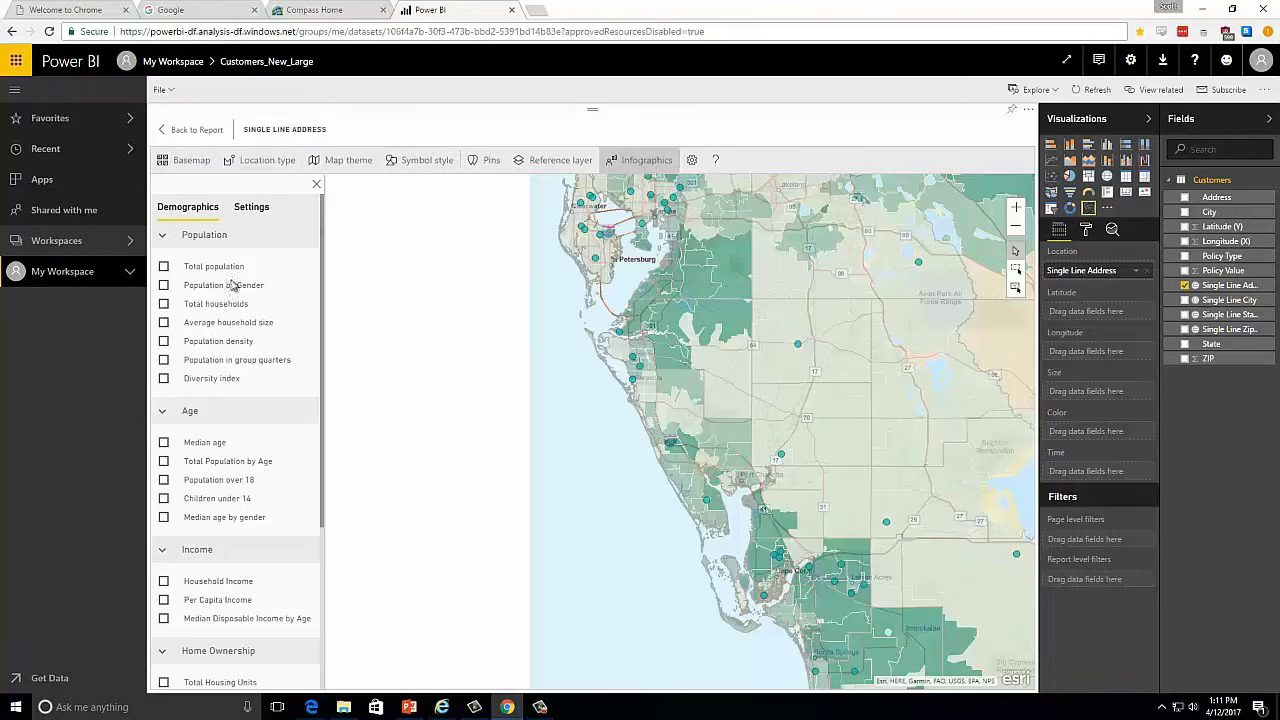
pyautogui.click(164, 266)
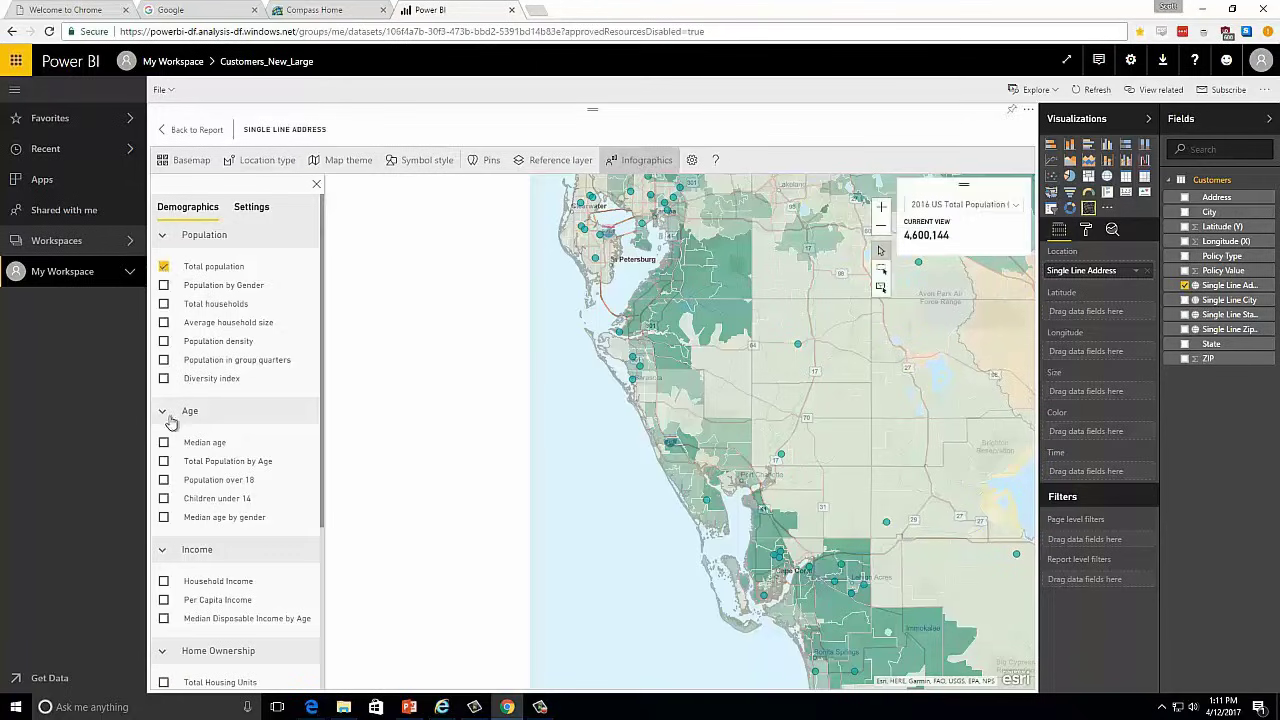
pyautogui.click(164, 600)
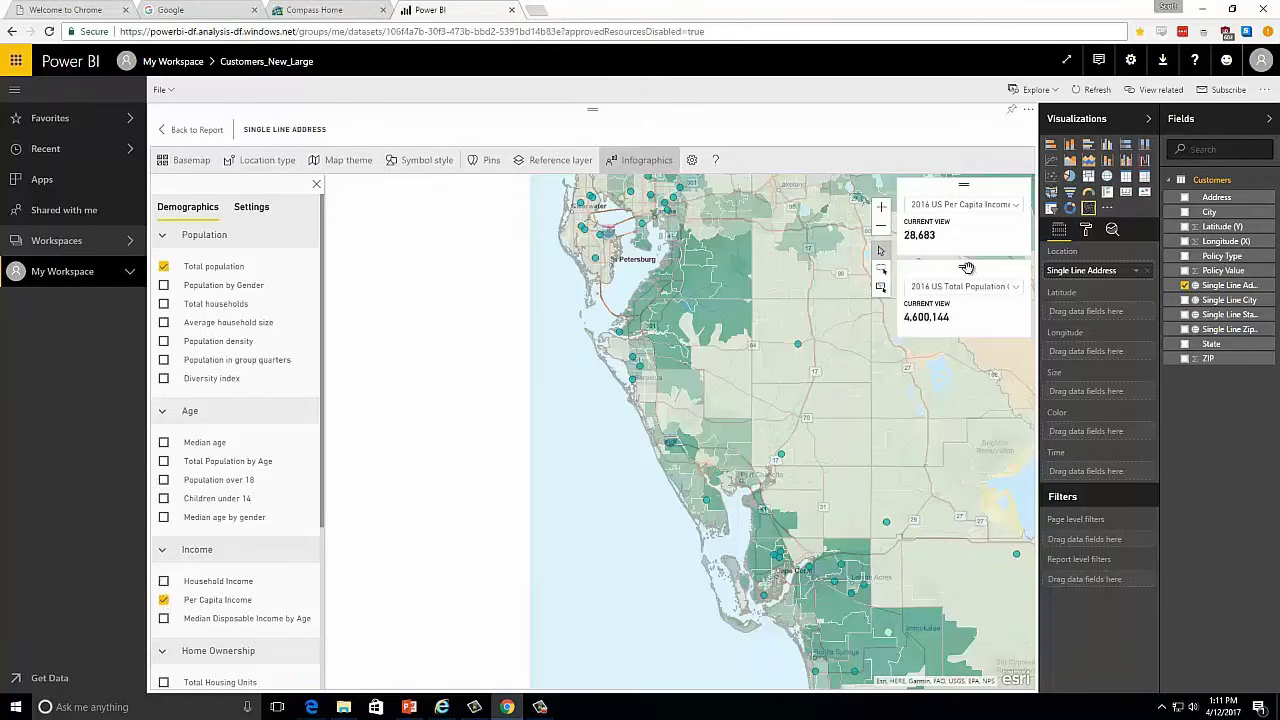
pyautogui.moveTo(970, 268); pyautogui.dragTo(967, 198)
# - Examine the total population and per capita income infographics for map extents from Tampa Bay down the southwest coast to the Everglades
pyautogui.moveTo(569, 426); pyautogui.dragTo(606, 586)
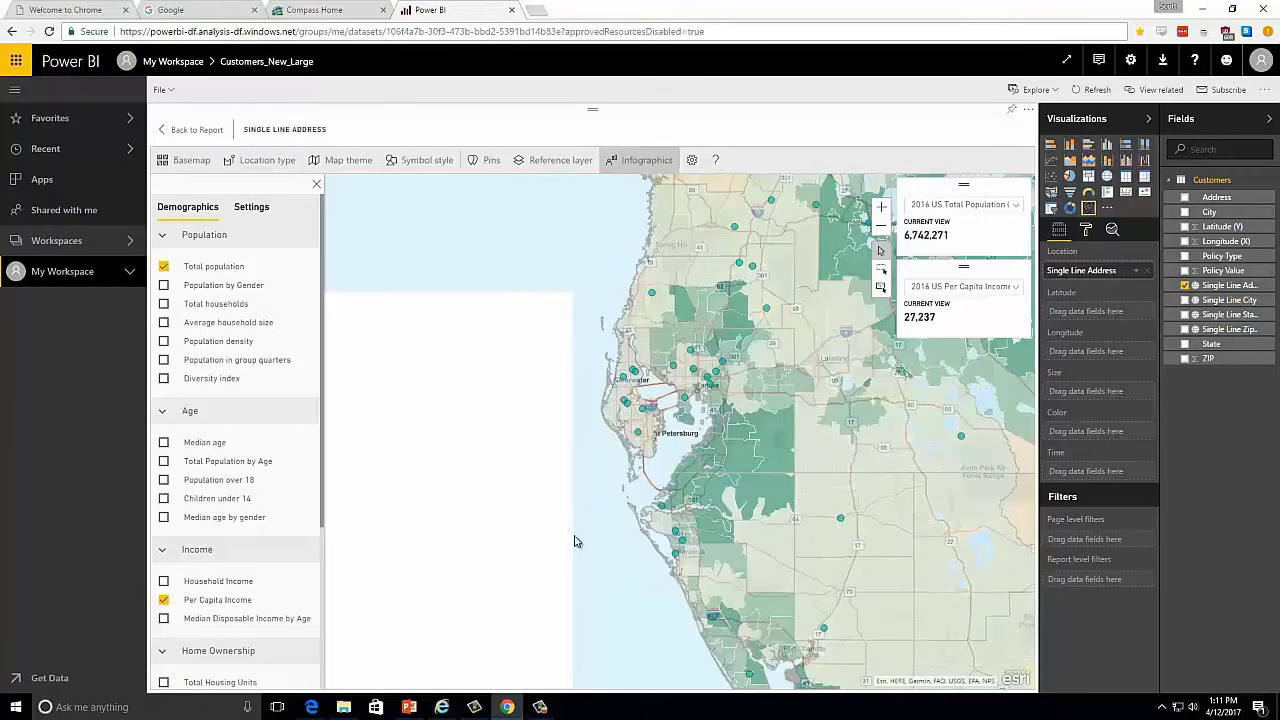
pyautogui.scroll(2, 611, 509)
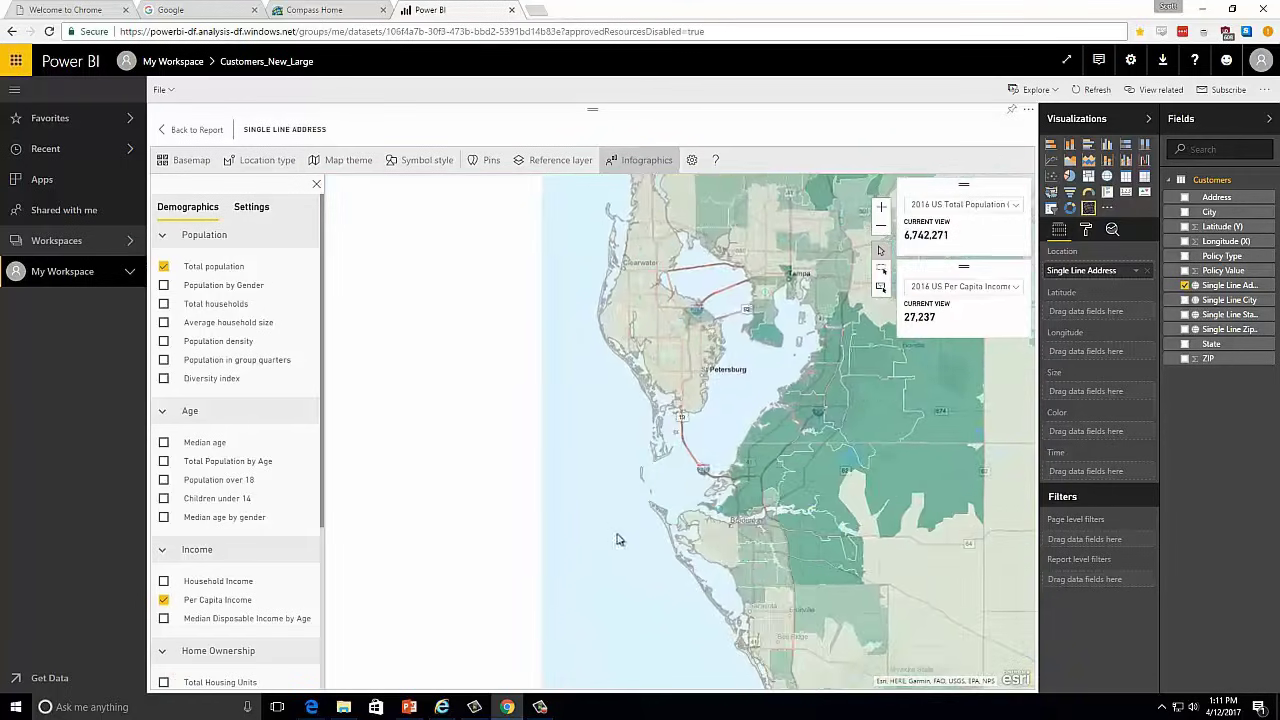
pyautogui.moveTo(617, 540); pyautogui.dragTo(432, 509)
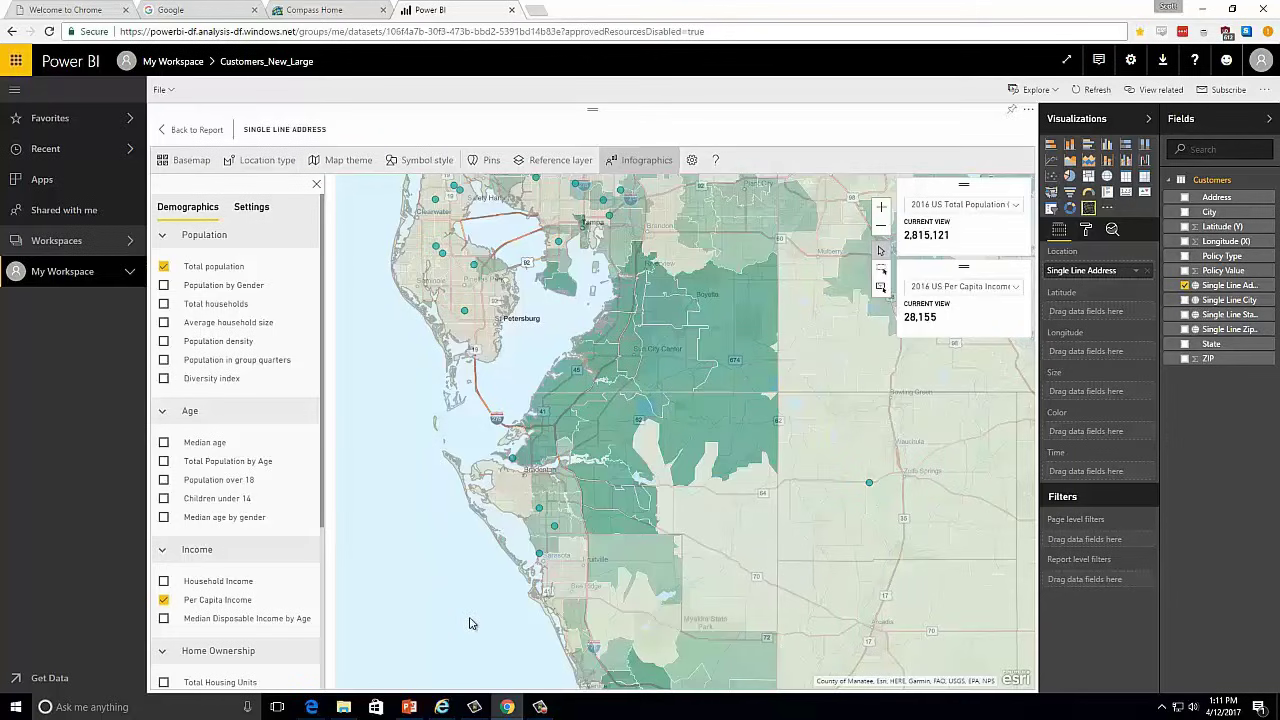
pyautogui.moveTo(474, 624); pyautogui.dragTo(437, 506)
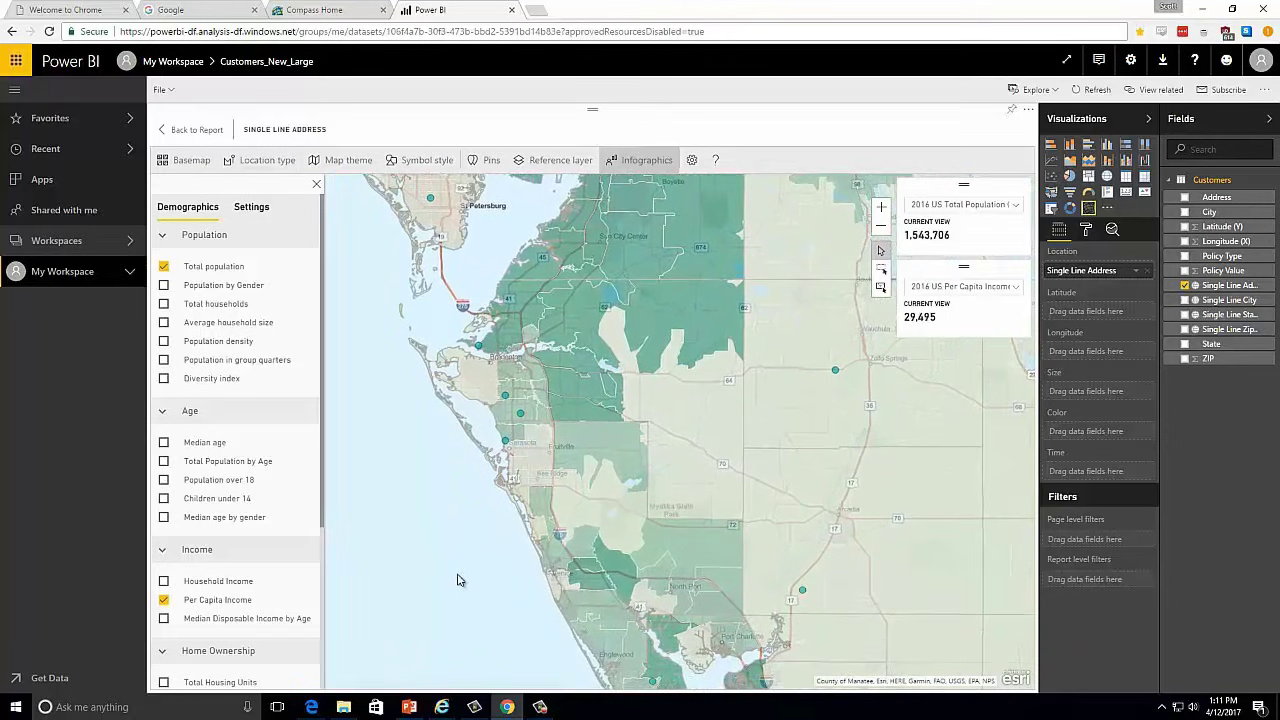
pyautogui.moveTo(469, 611); pyautogui.dragTo(451, 566)
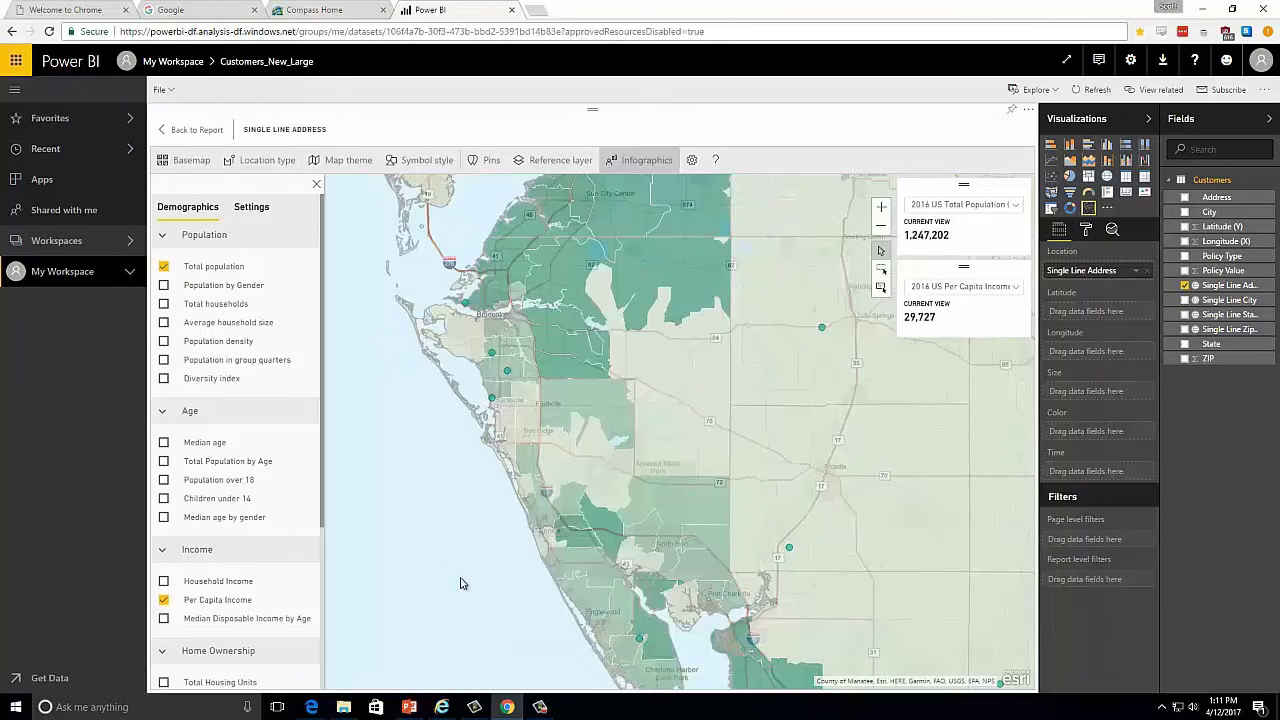
pyautogui.moveTo(468, 596); pyautogui.dragTo(417, 460)
pyautogui.moveTo(476, 586); pyautogui.dragTo(434, 454)
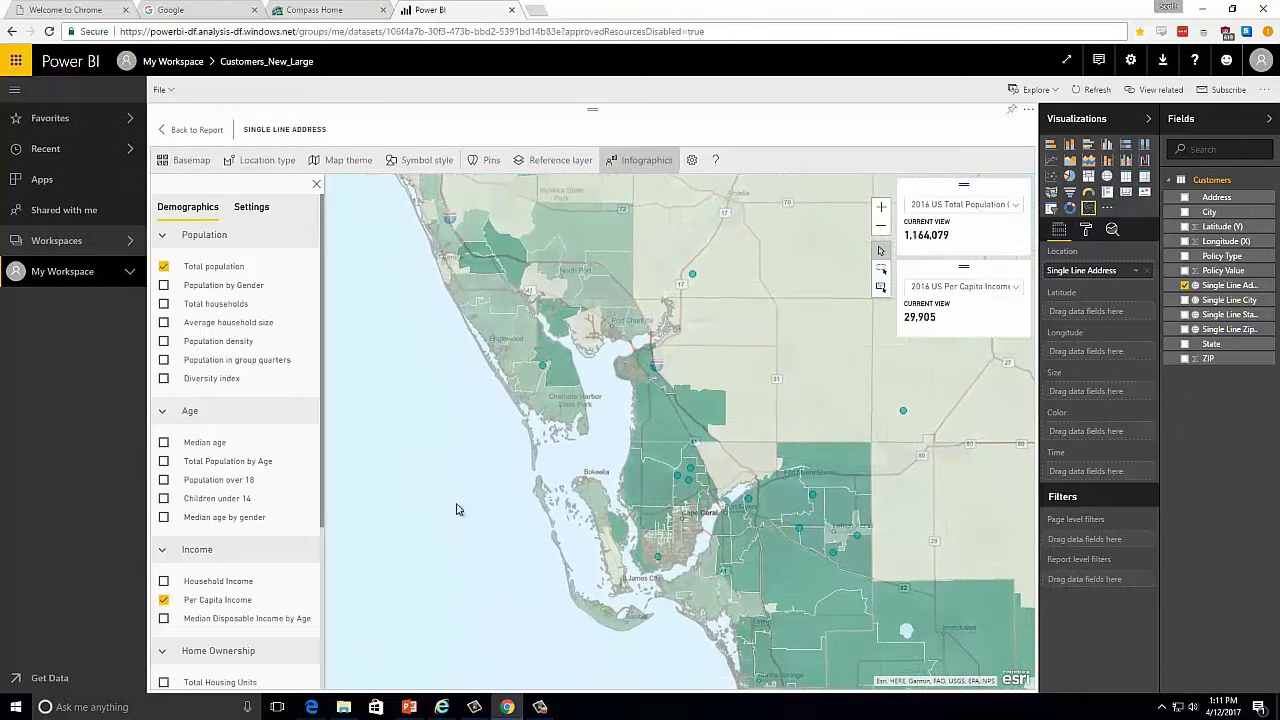
pyautogui.moveTo(524, 572); pyautogui.dragTo(471, 478)
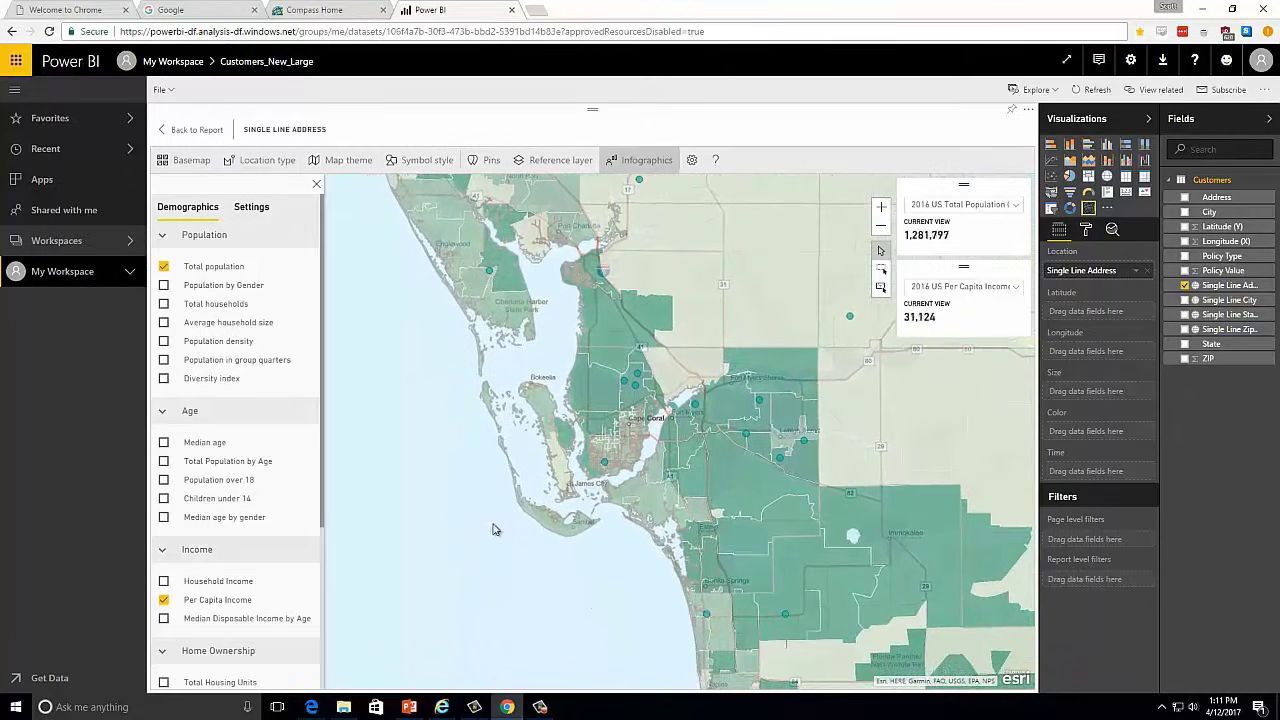
pyautogui.moveTo(583, 609); pyautogui.dragTo(447, 415)
pyautogui.moveTo(563, 589); pyautogui.dragTo(446, 440)
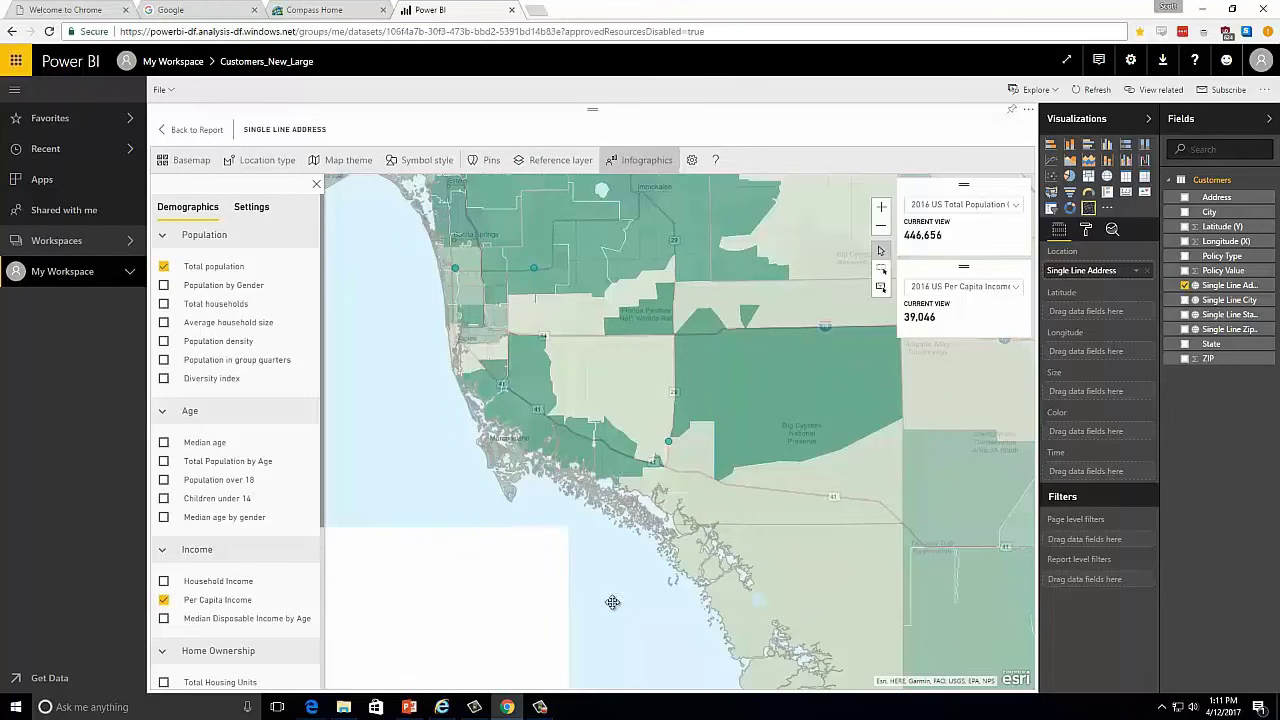
pyautogui.moveTo(606, 596); pyautogui.dragTo(471, 454)
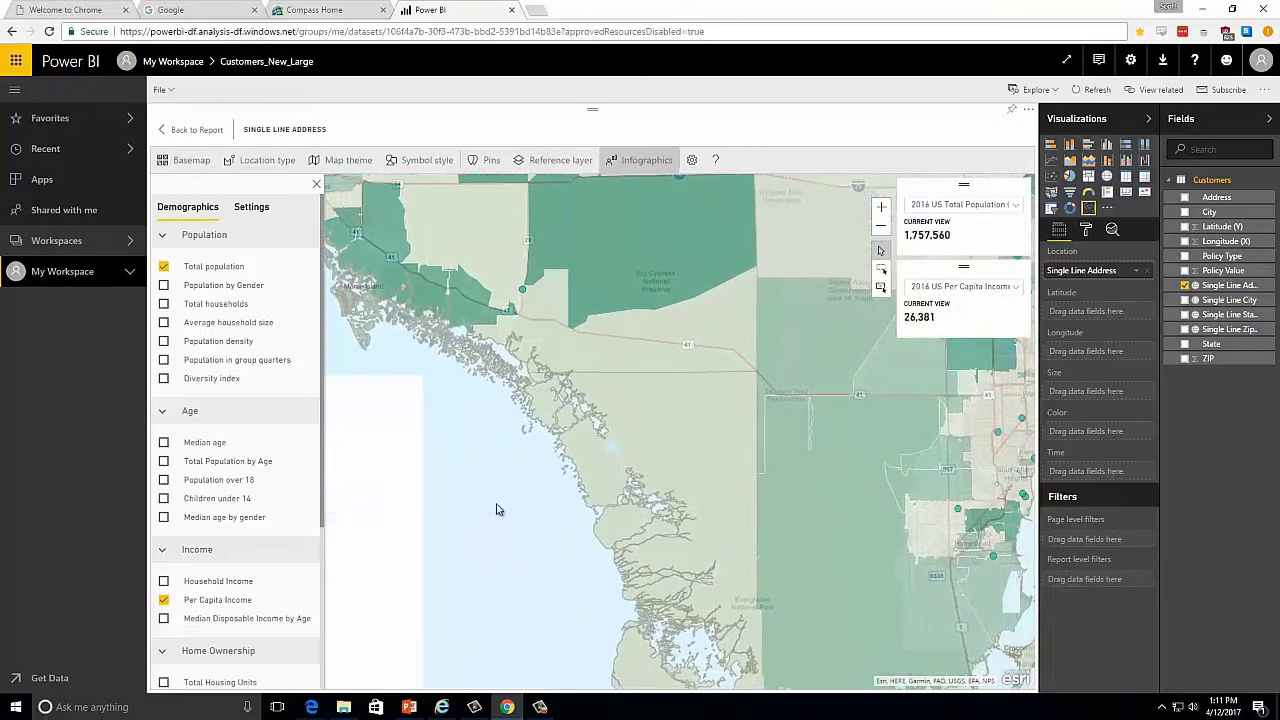
pyautogui.moveTo(500, 511); pyautogui.dragTo(618, 653)
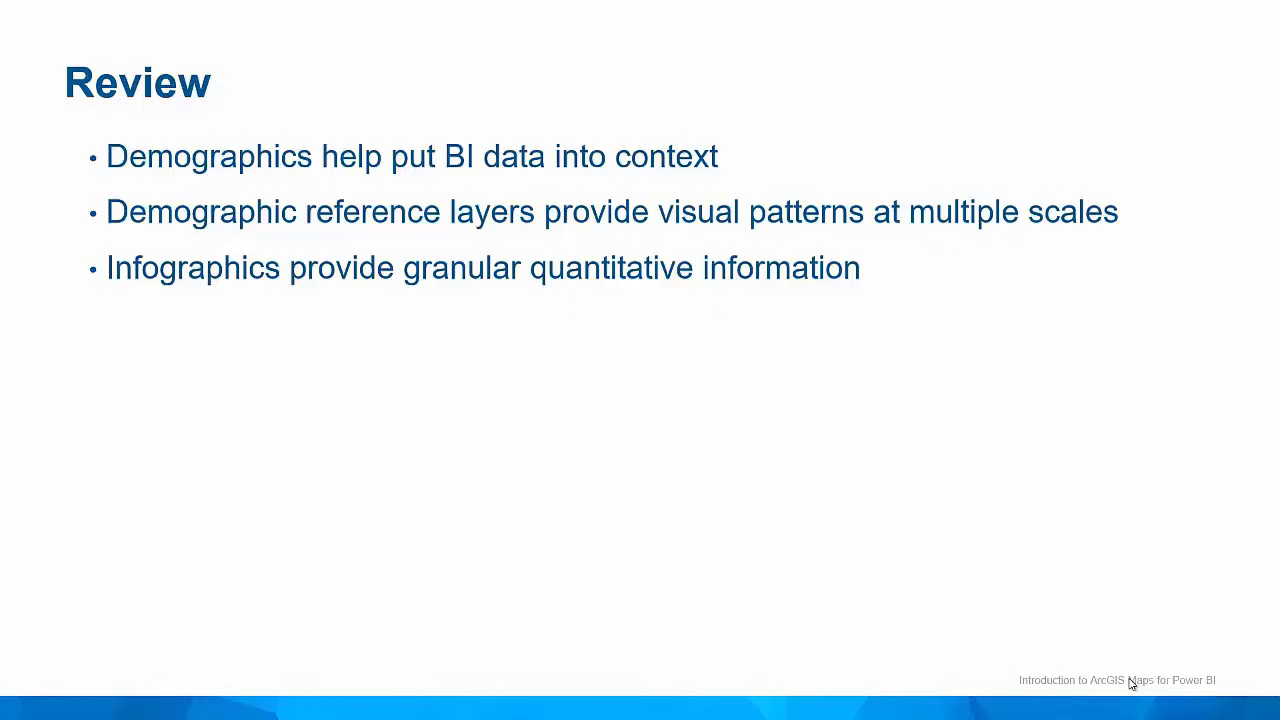
pyautogui.click(1131, 684)
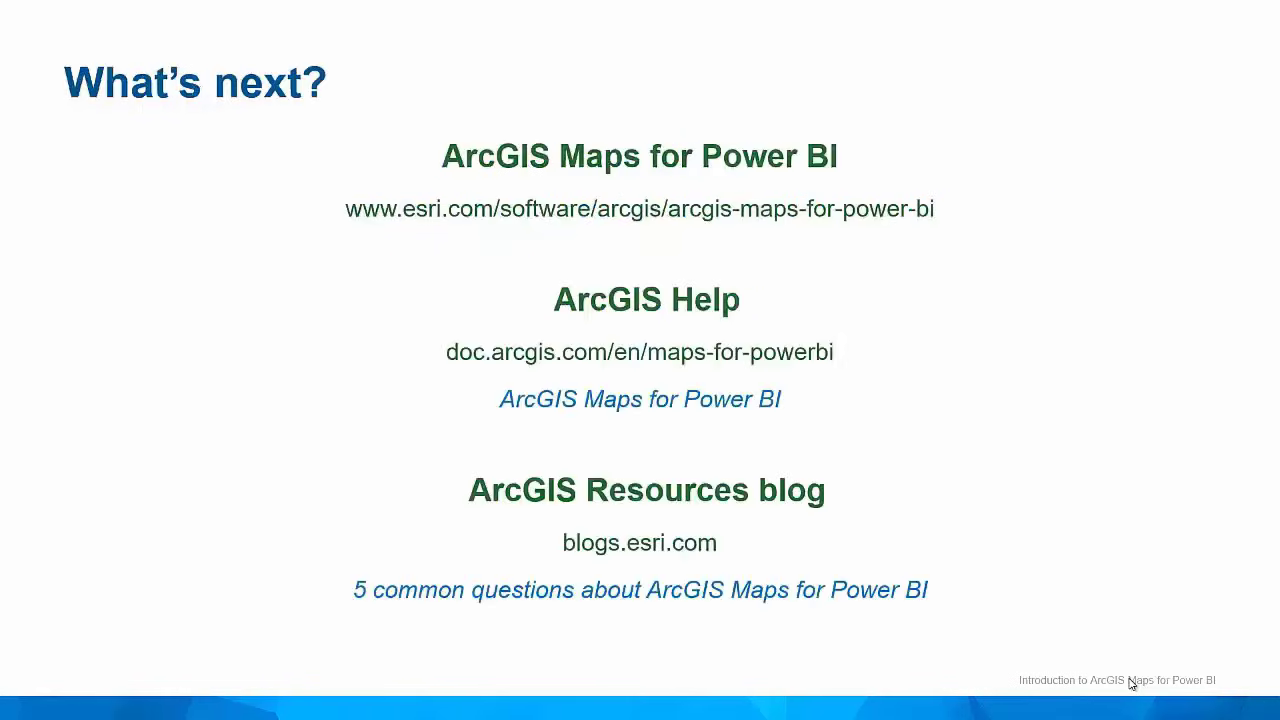